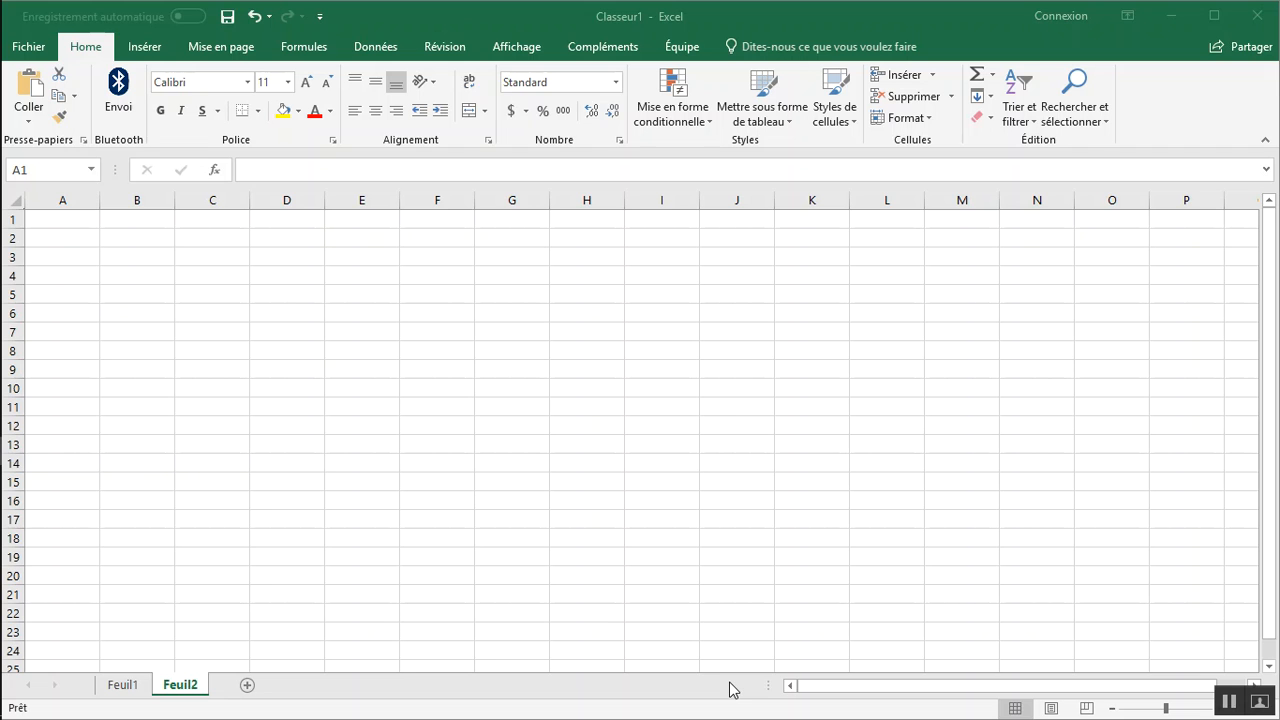
# Launch another Excel window, browse the templates offered on its start screen, and close that window.
pyautogui.click(730, 690)
pyautogui.click(512, 313)
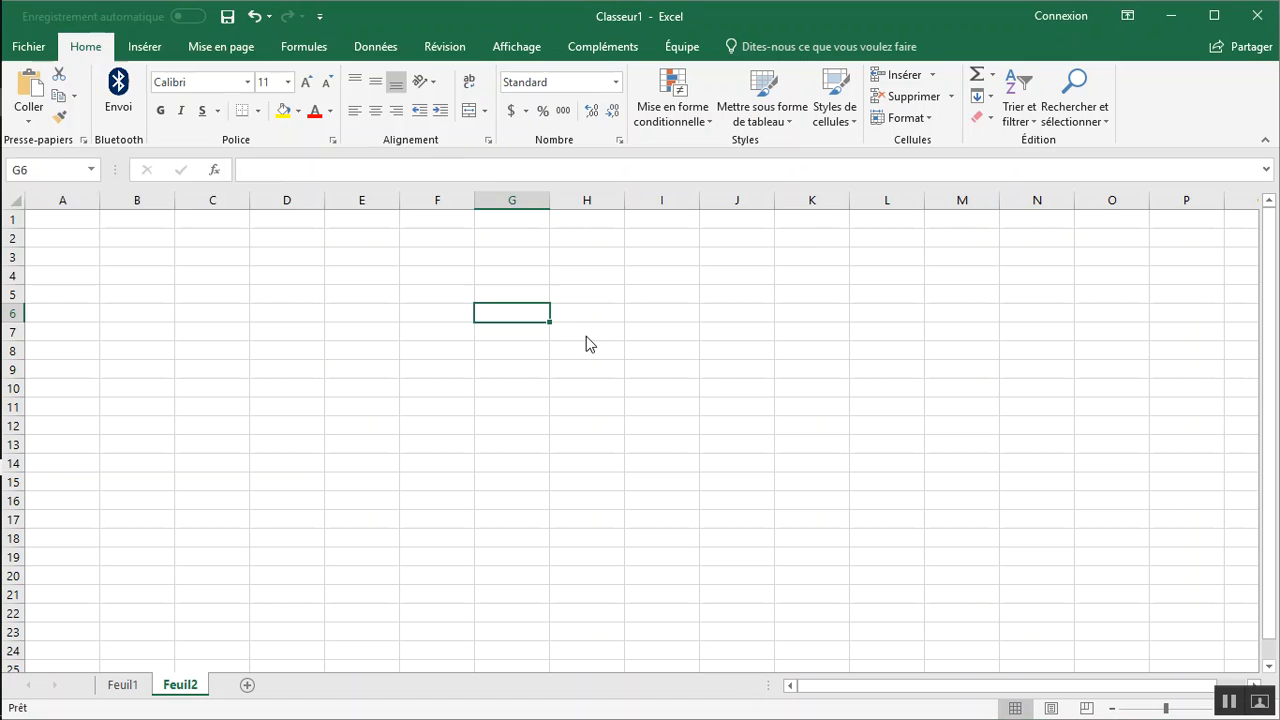
pyautogui.press('super+r')
pyautogui.write('excel')
pyautogui.press('Return')
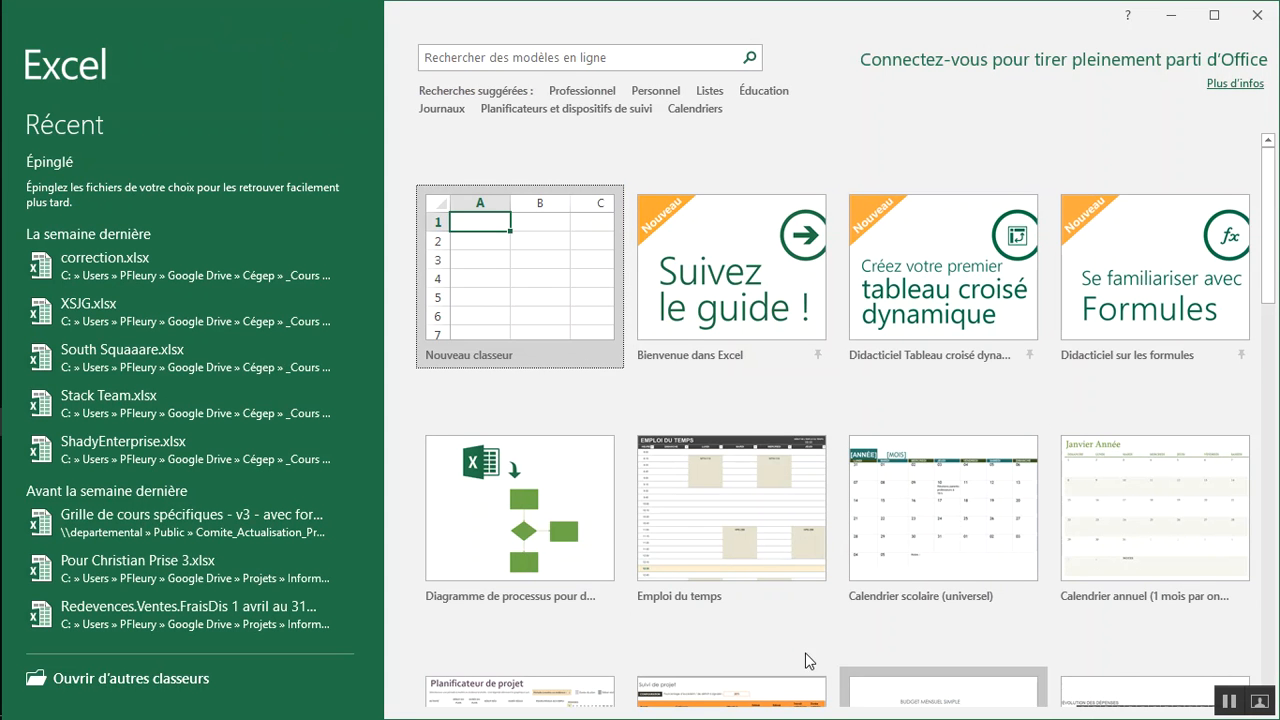
pyautogui.scroll(-1, 718, 527)
pyautogui.scroll(-1, 718, 527)
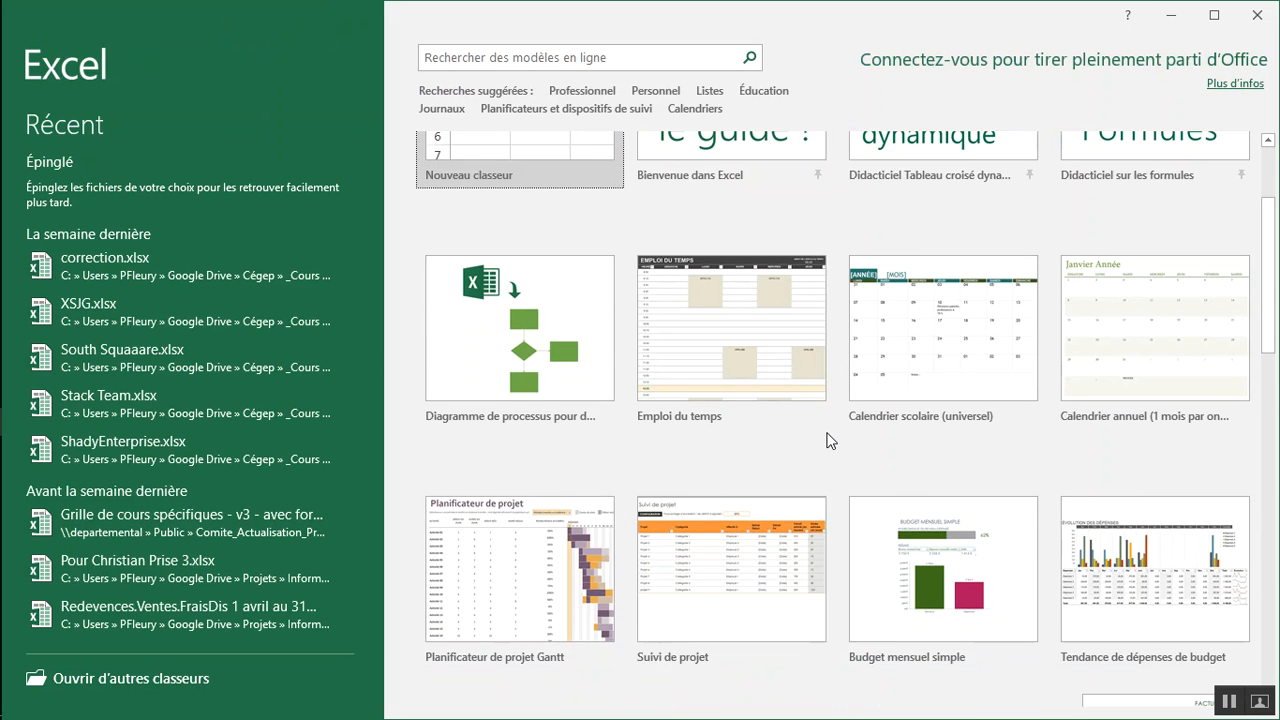
pyautogui.scroll(2, 563, 323)
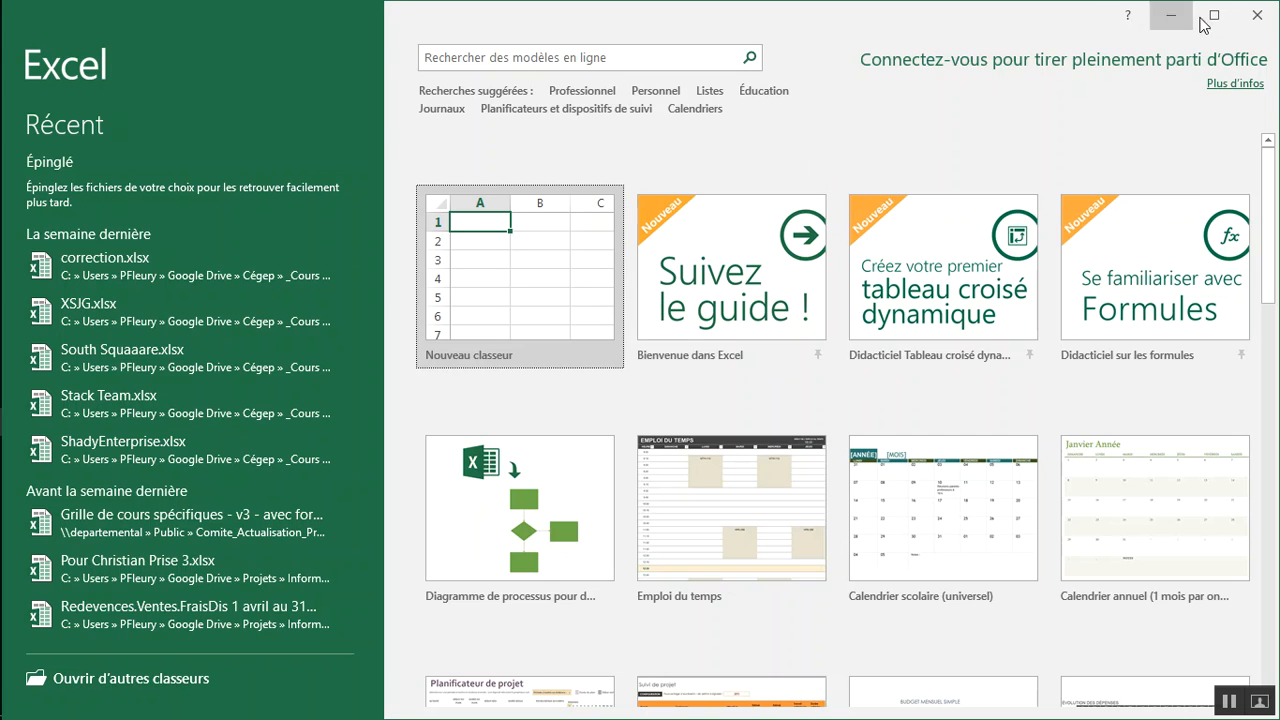
pyautogui.click(1257, 20)
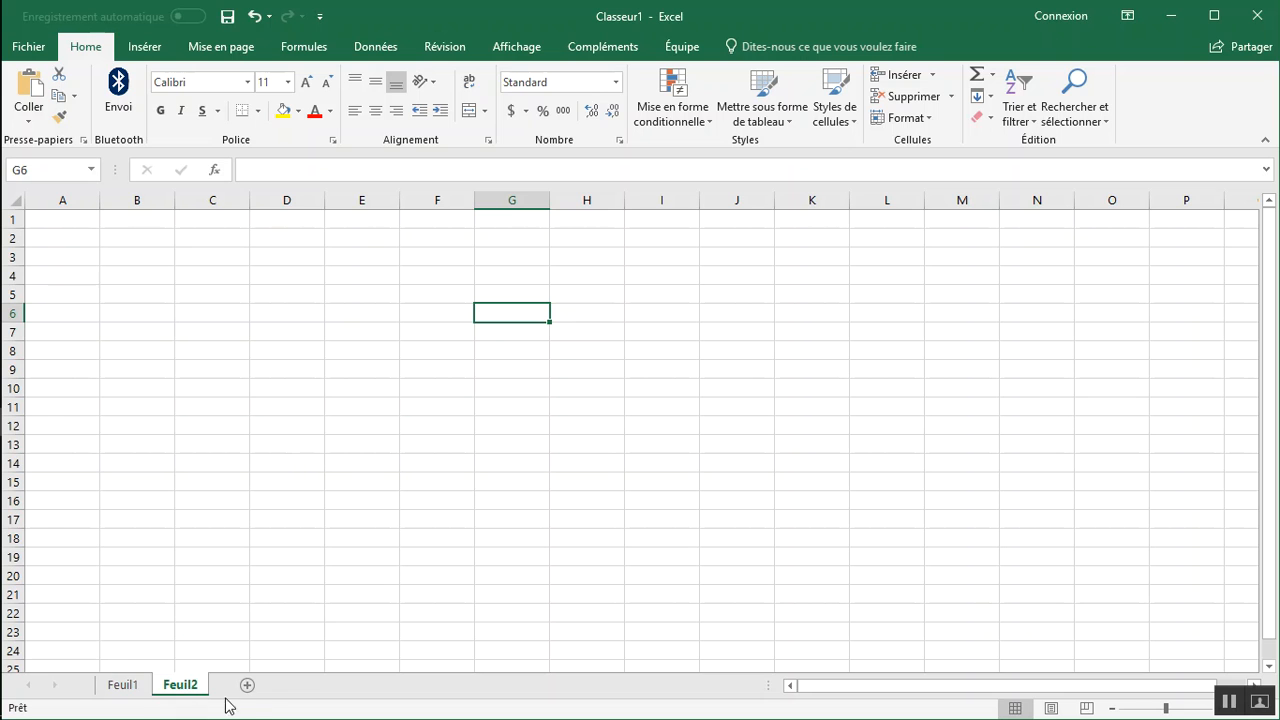
# Switch between the Feuil1 and Feuil2 sheets to view what each one contains.
pyautogui.click(123, 686)
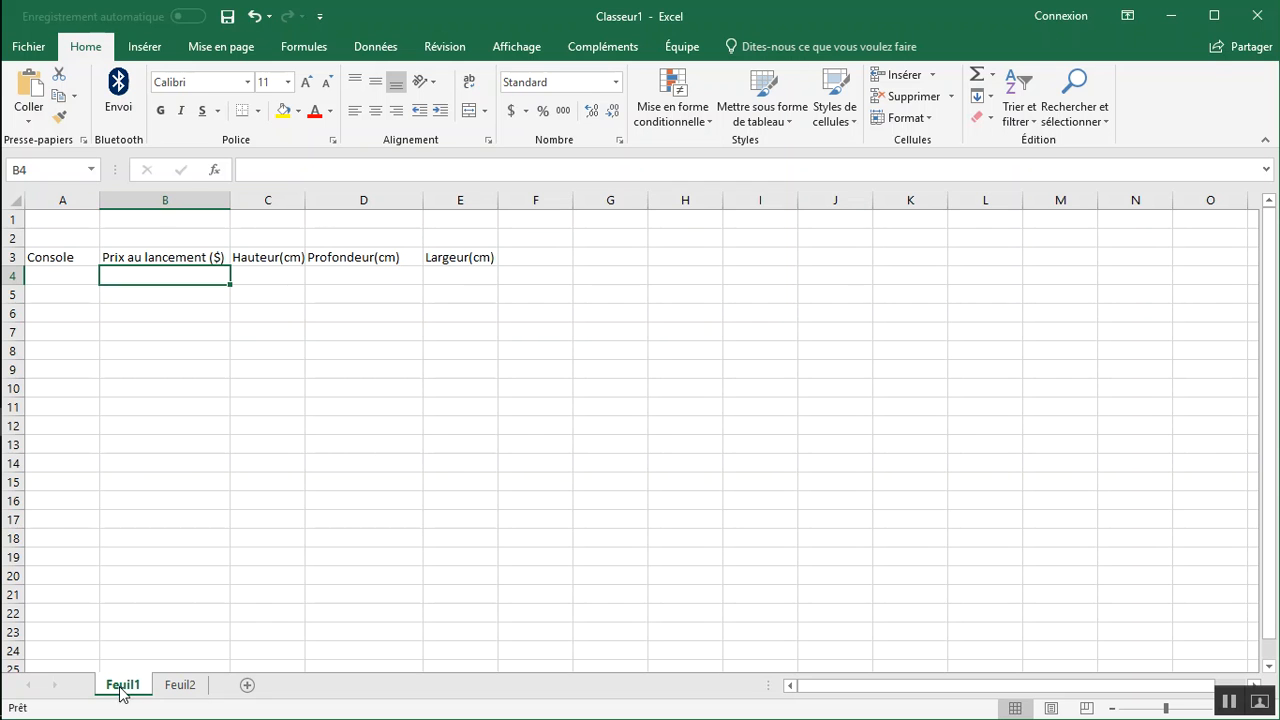
pyautogui.click(185, 688)
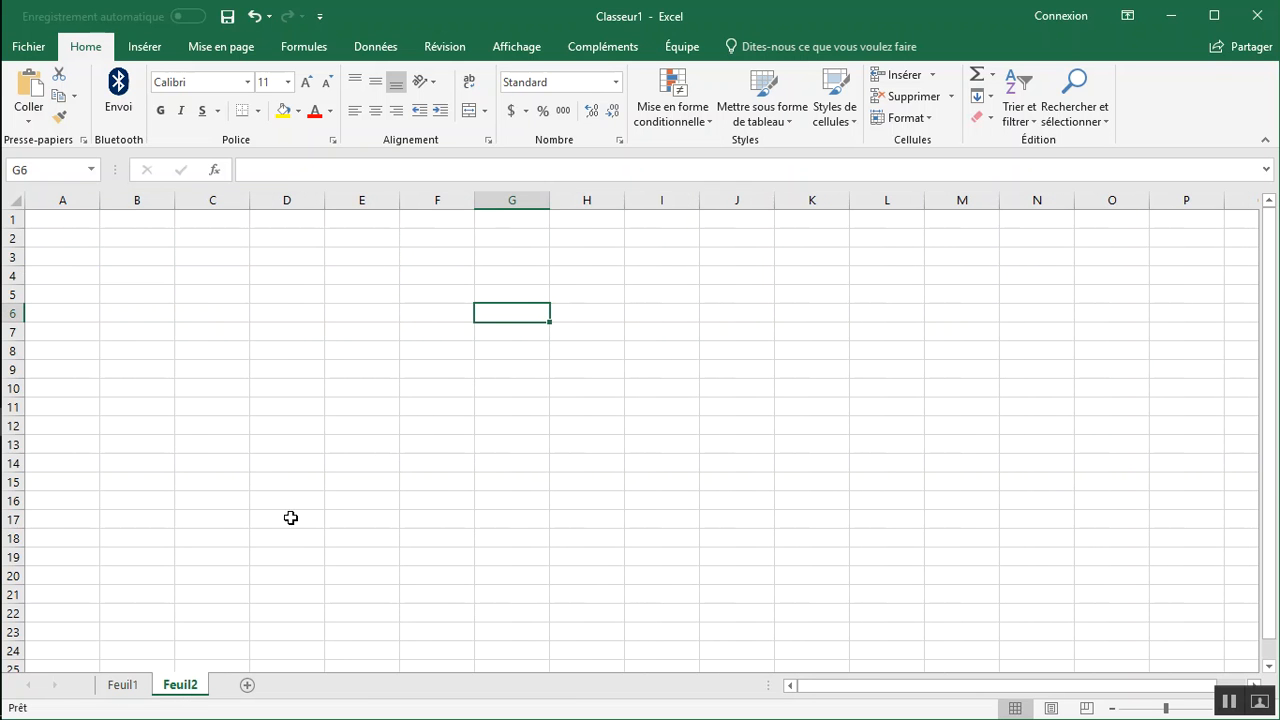
pyautogui.click(123, 688)
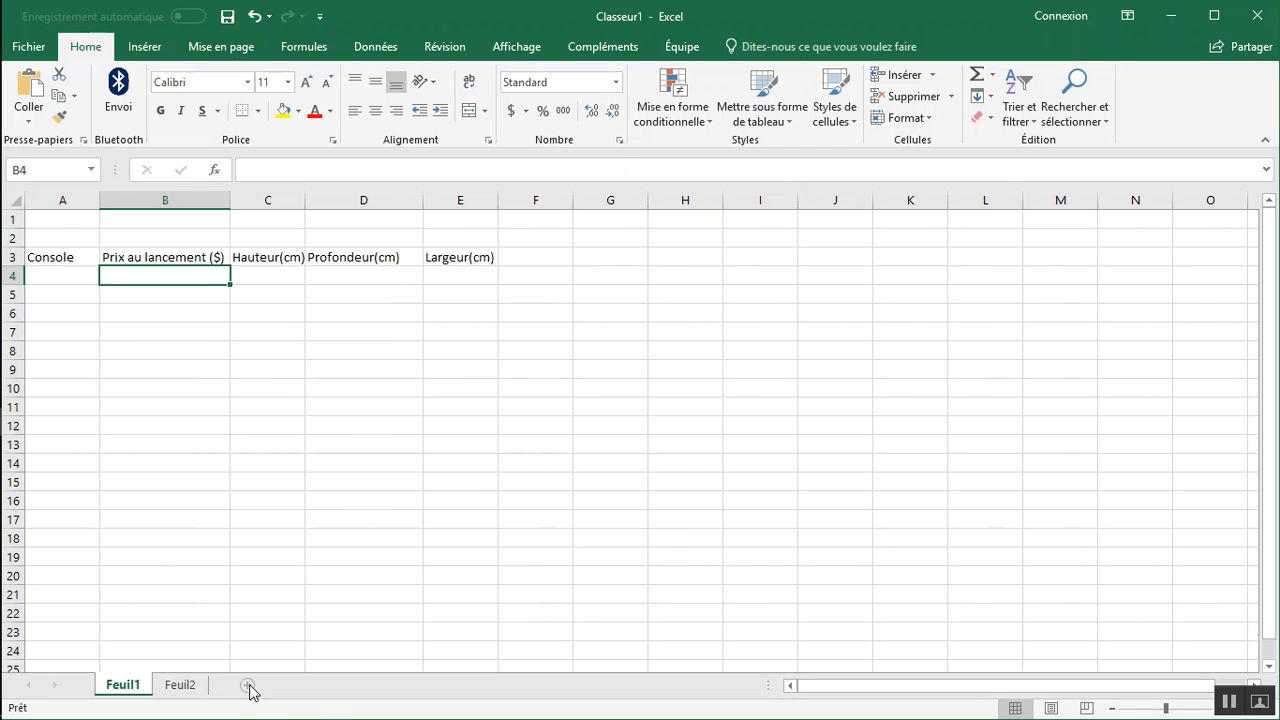
pyautogui.click(181, 691)
# Rename the Feuil1 sheet as Consoles.
pyautogui.click(127, 691)
pyautogui.rightClick(127, 691)
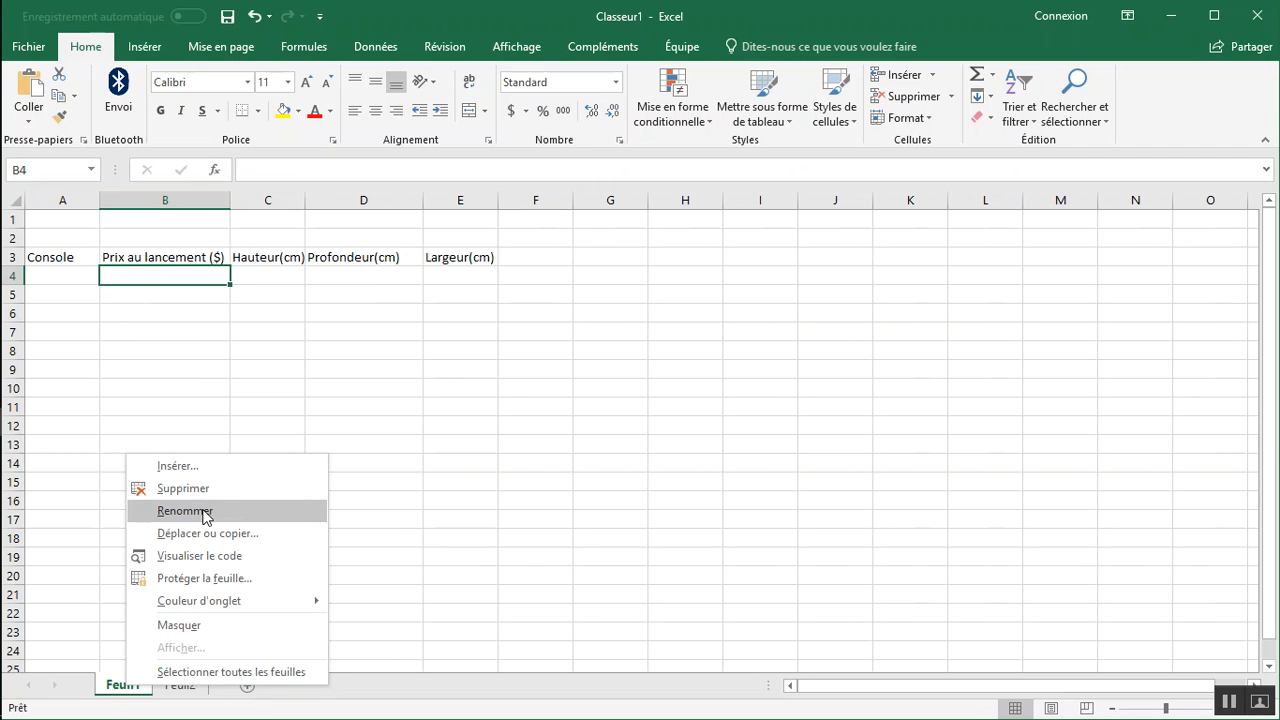
pyautogui.click(165, 512)
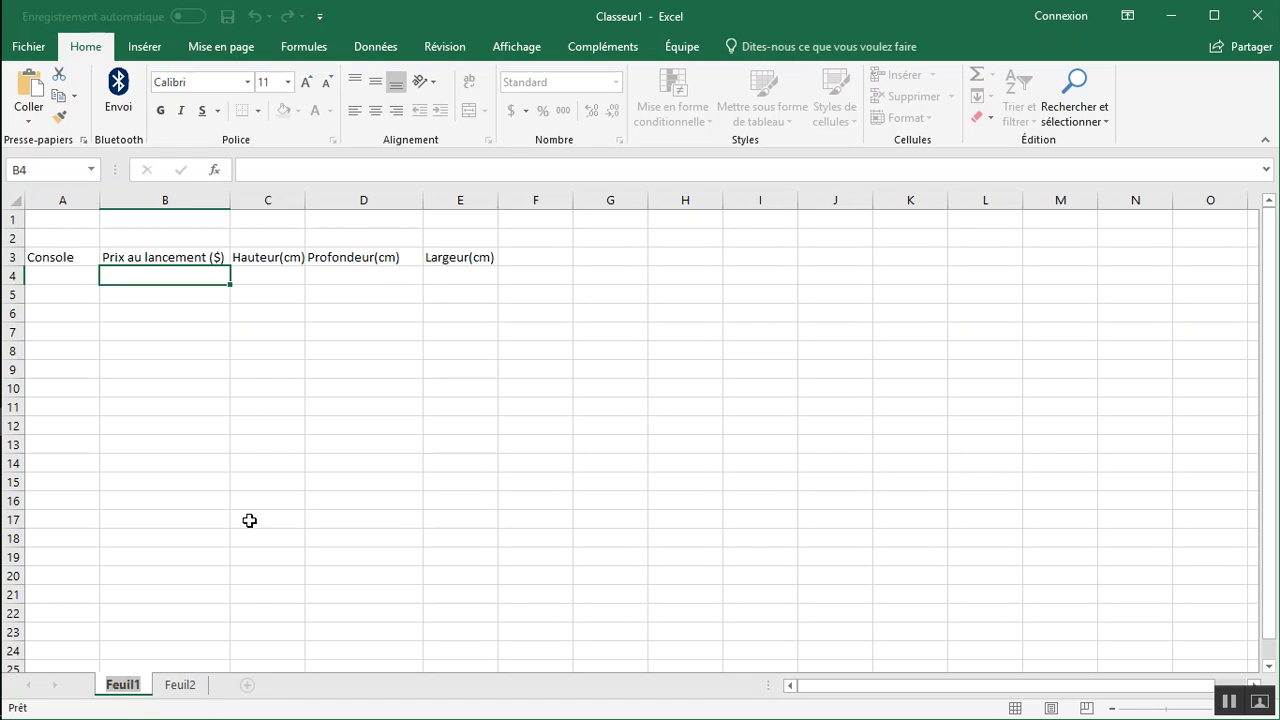
pyautogui.write('Consoles')
pyautogui.press('Return')
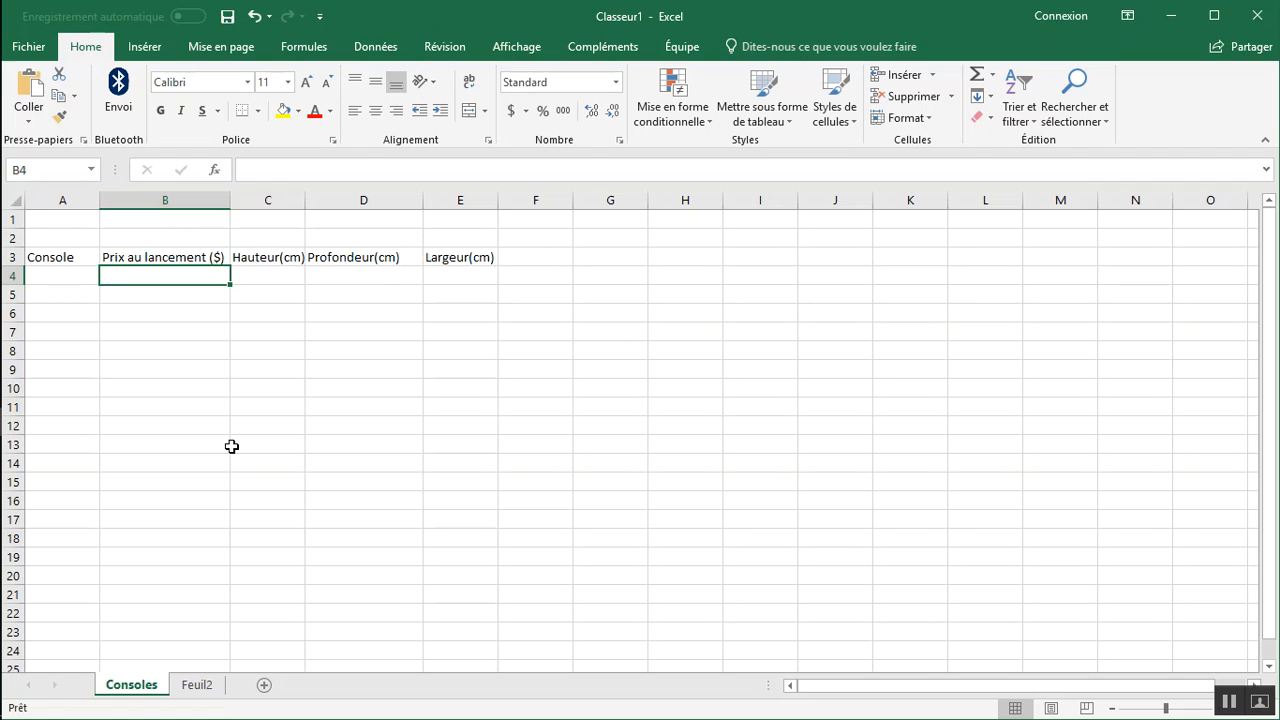
# Examine the column headers in row 3 and the empty cells beneath them on the Consoles sheet.
pyautogui.click(80, 276)
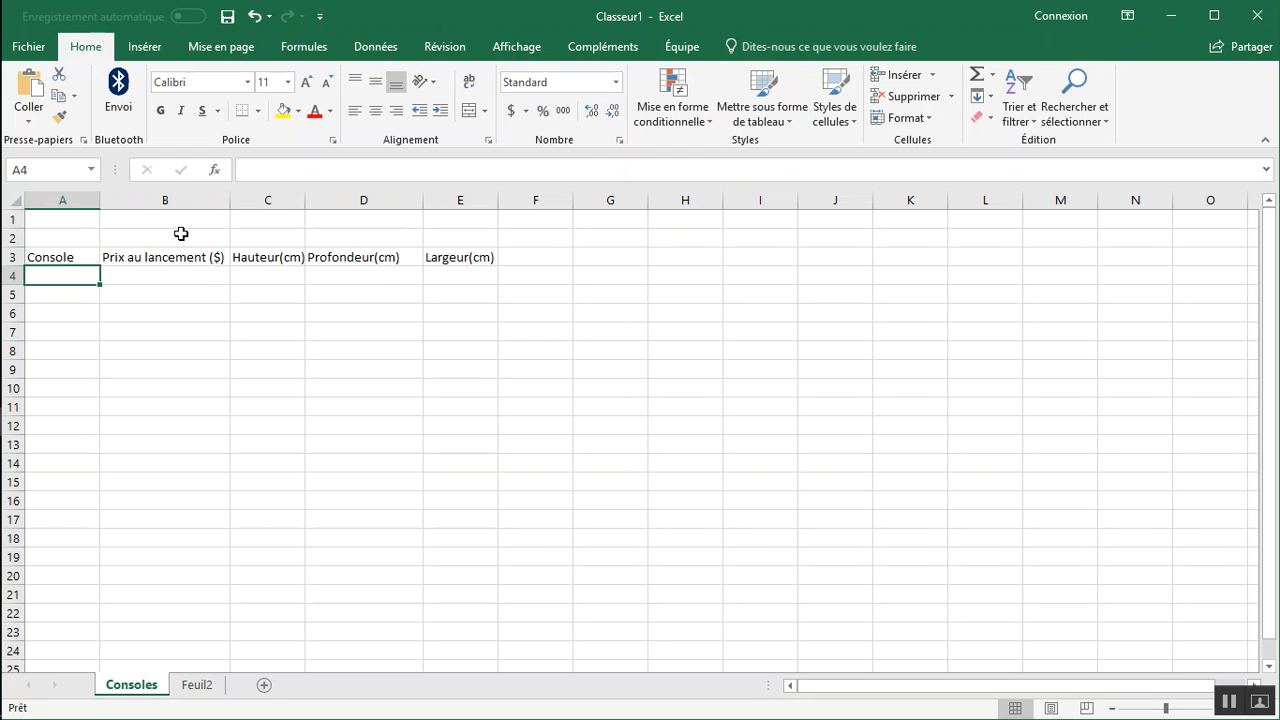
pyautogui.click(210, 275)
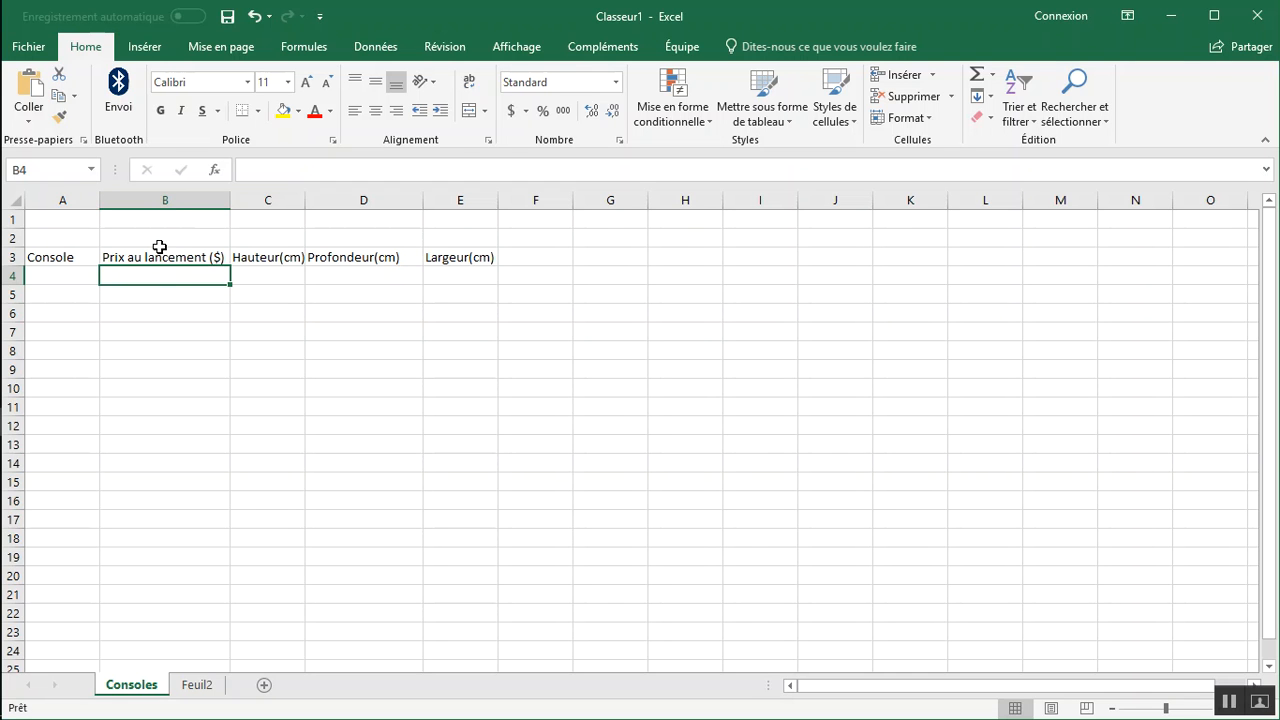
pyautogui.press('ctrl')
pyautogui.click(56, 257)
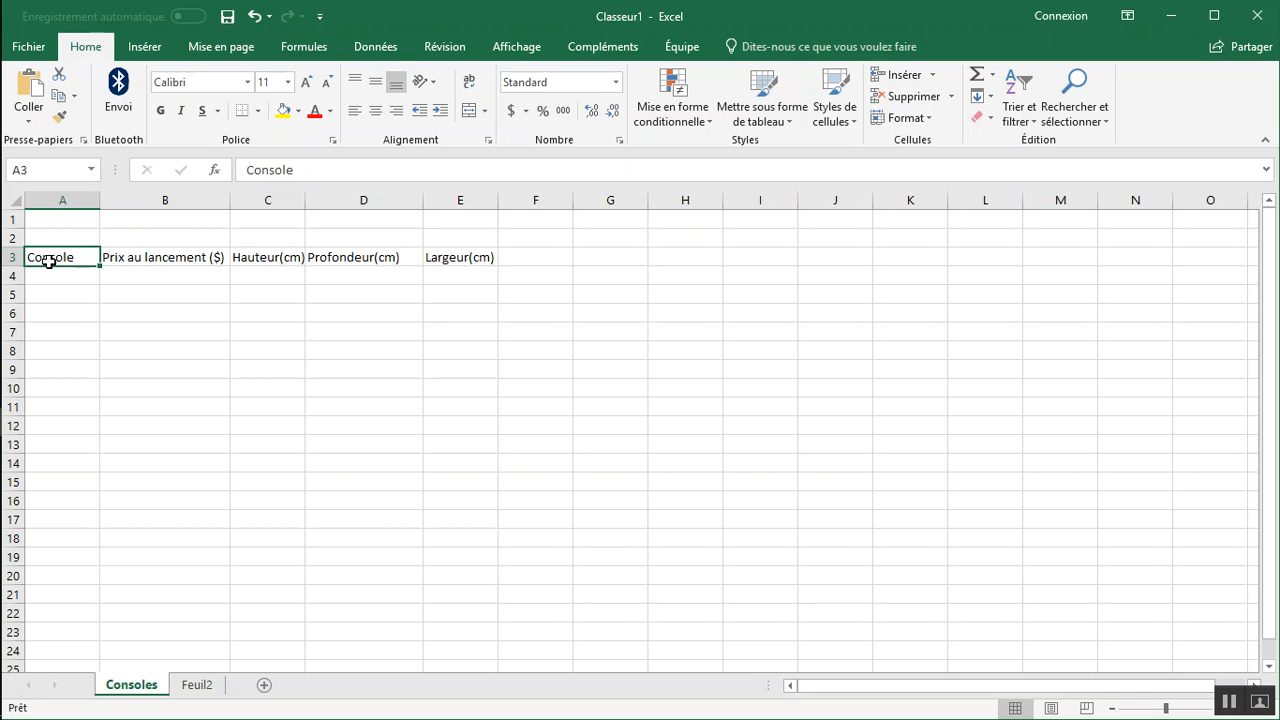
pyautogui.click(140, 258)
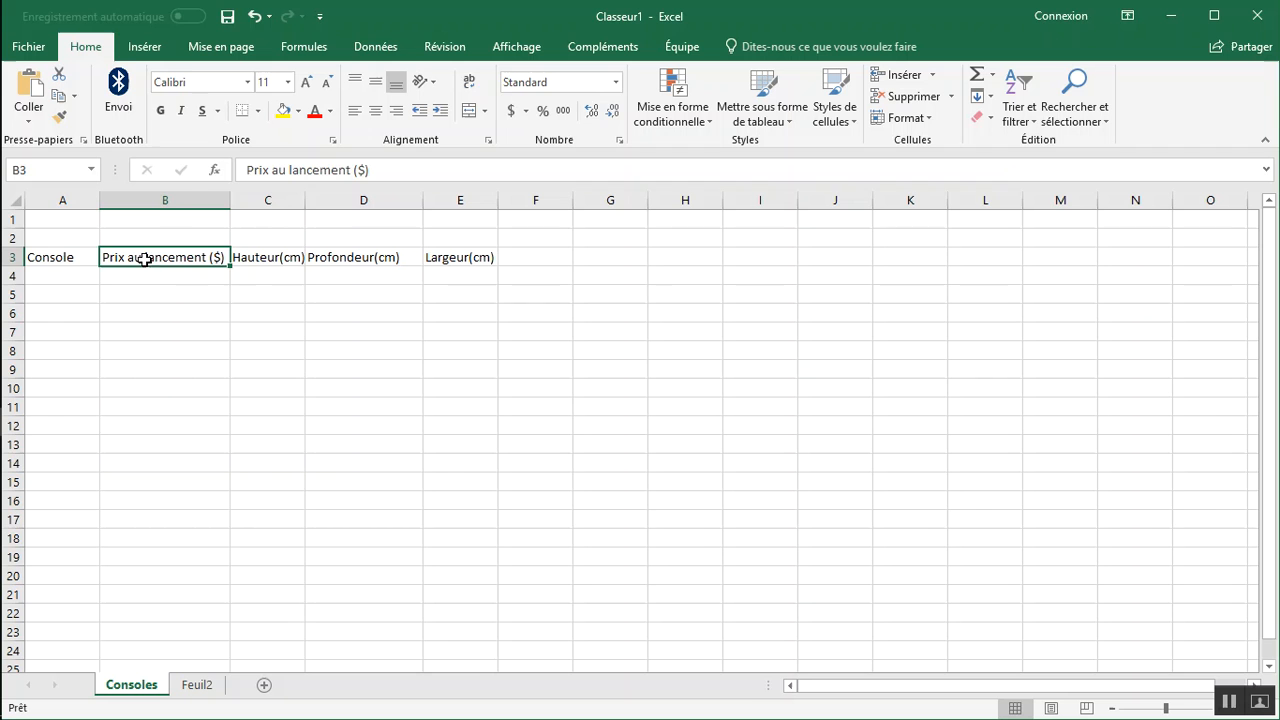
pyautogui.click(275, 258)
pyautogui.click(331, 258)
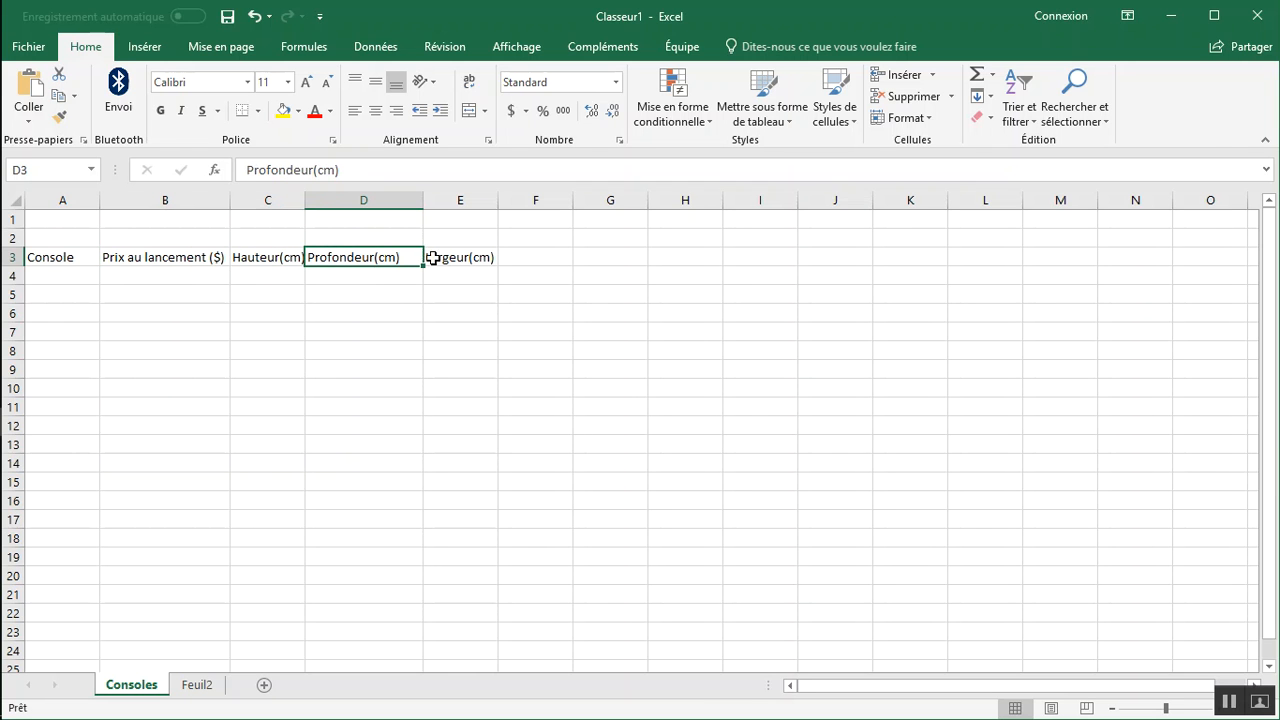
pyautogui.click(454, 258)
# Enter the header "Prix courant($)" in F3, after Largeur(cm), and fit column F to its text.
pyautogui.click(527, 258)
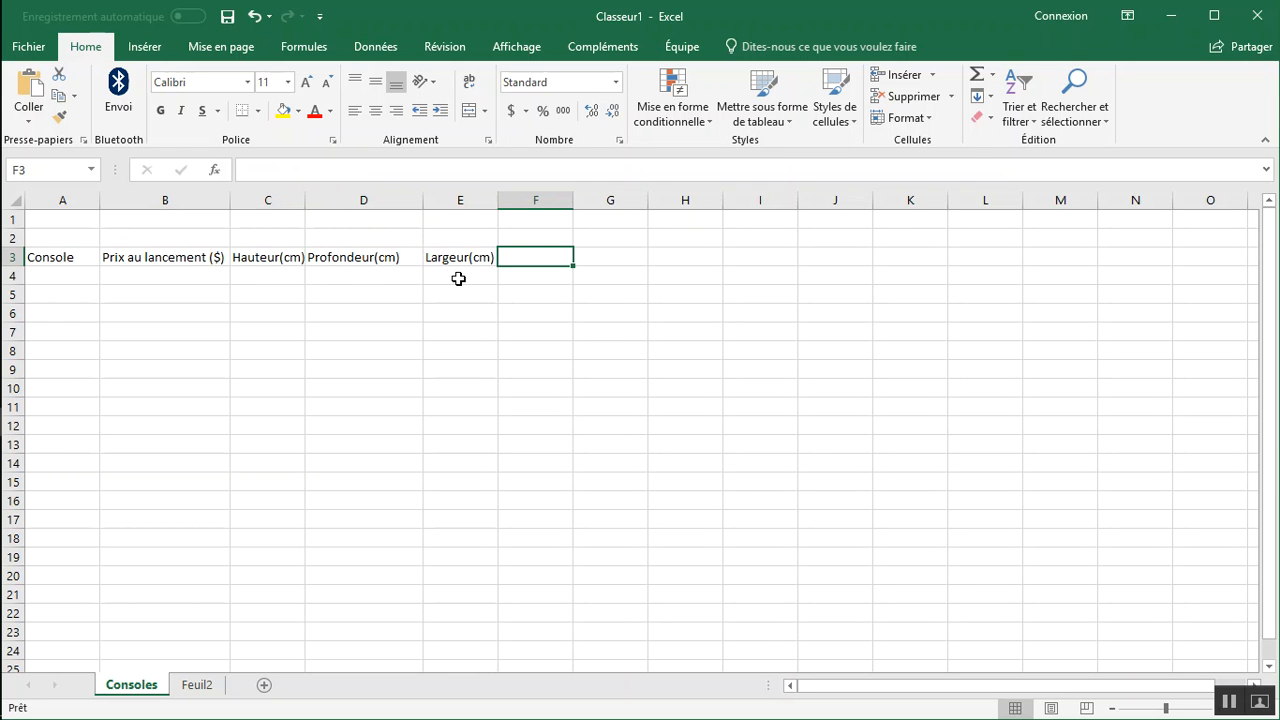
pyautogui.write('Pri')
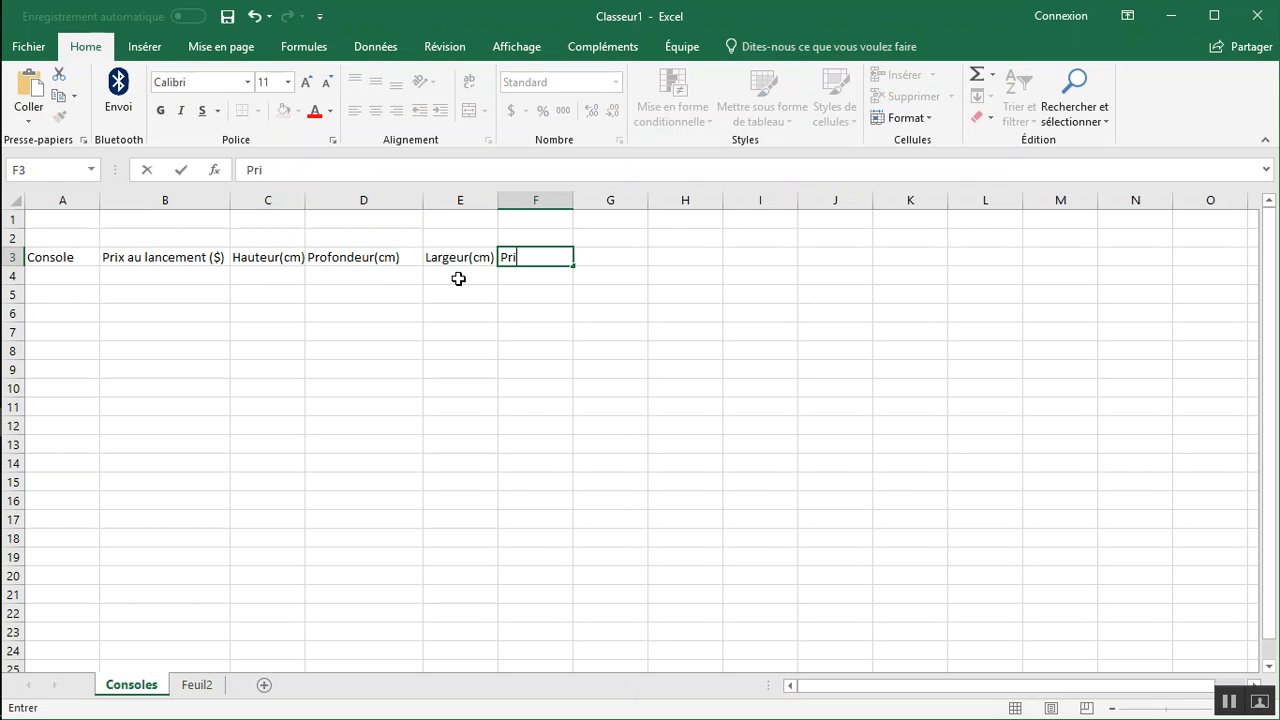
pyautogui.write('x courant($')
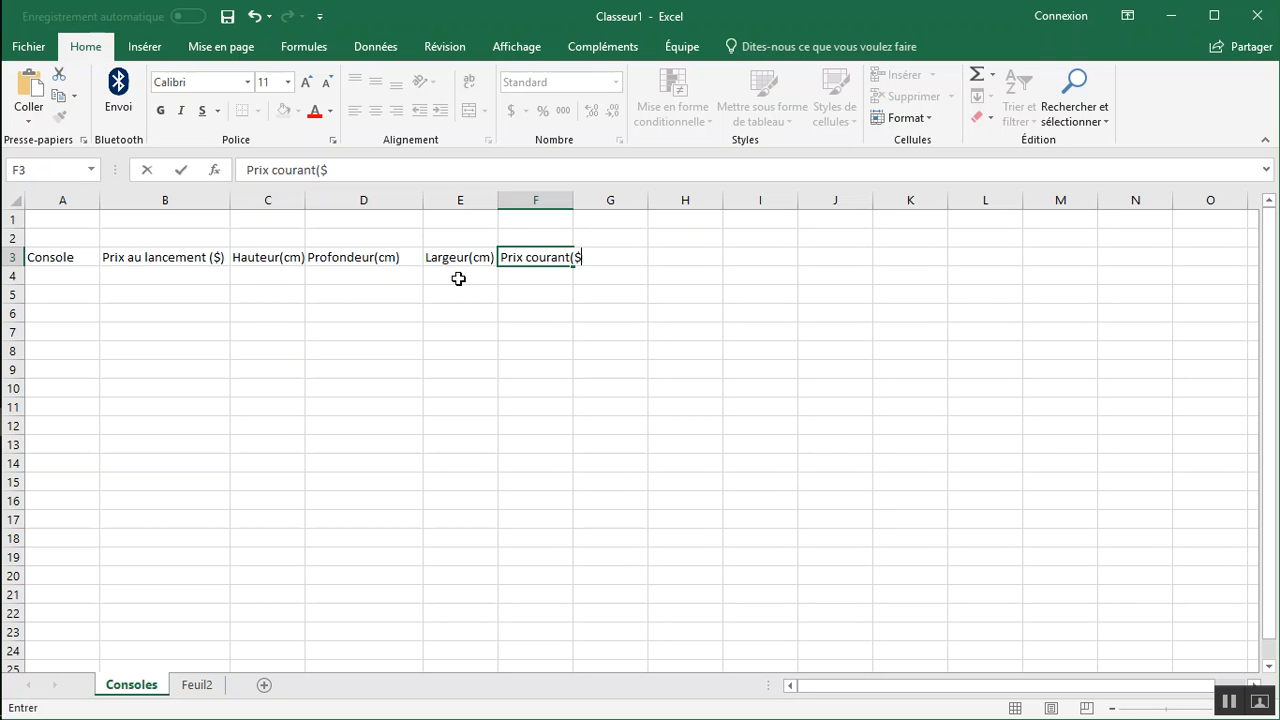
pyautogui.write(')')
pyautogui.press('Return')
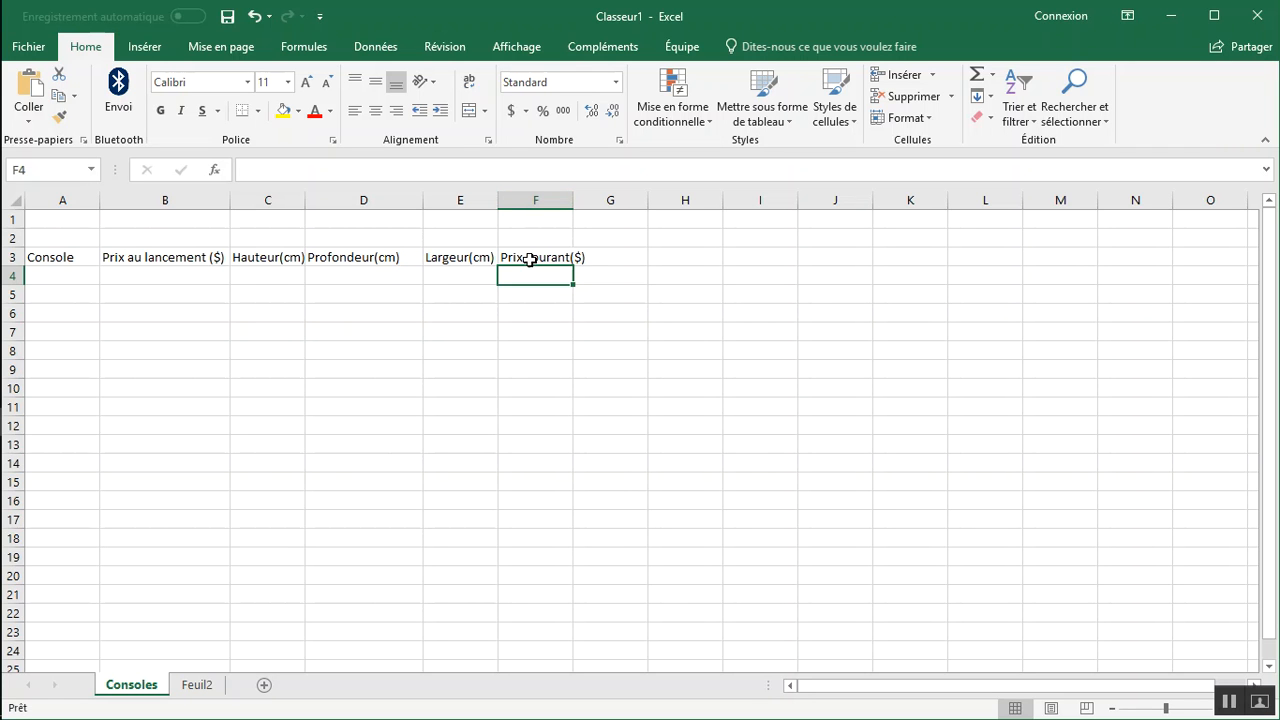
pyautogui.doubleClick(574, 200)
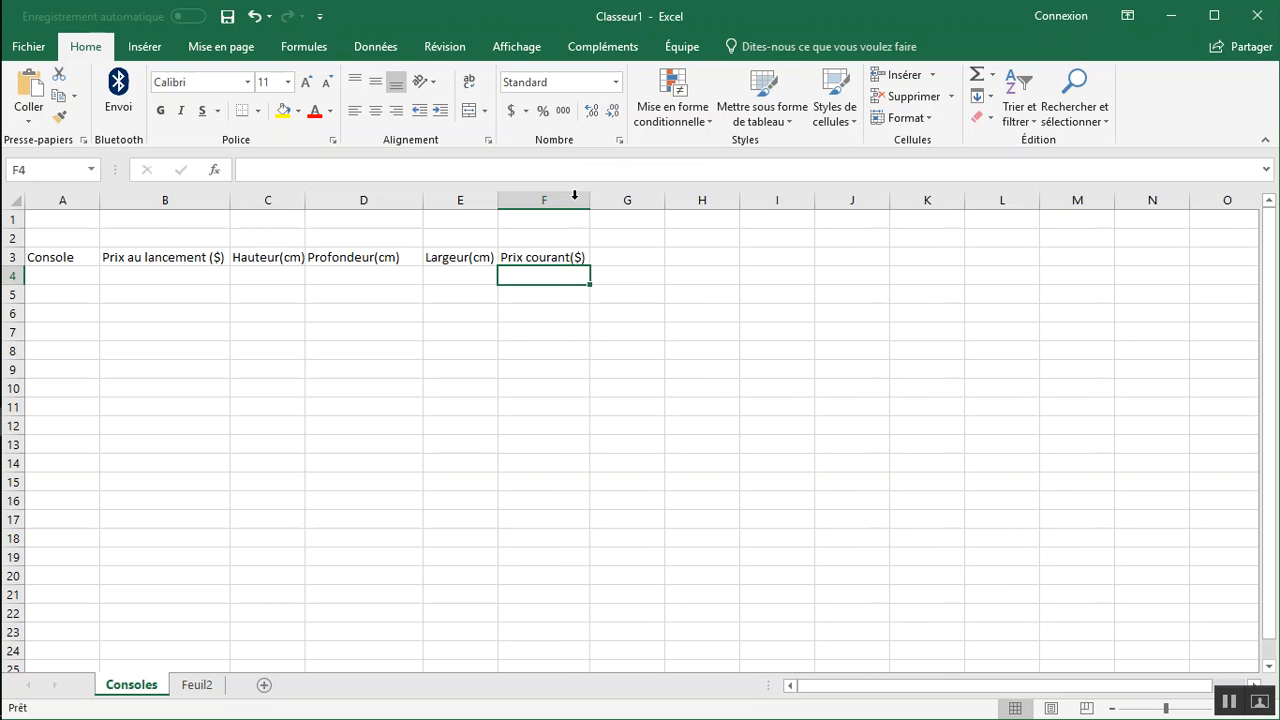
# Undo the column F width adjustment and the header entry in F3.
pyautogui.click(535, 258)
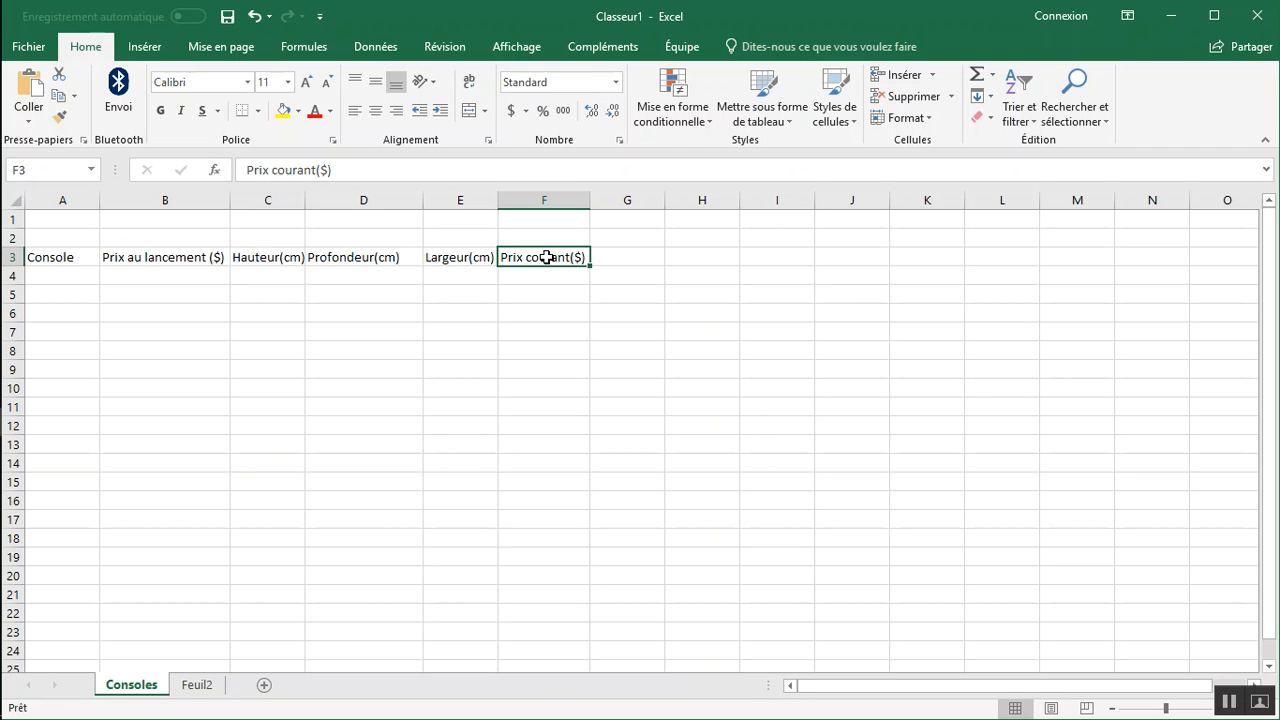
pyautogui.hotkey('ctrl', 'z')
pyautogui.hotkey('ctrl', 'z')
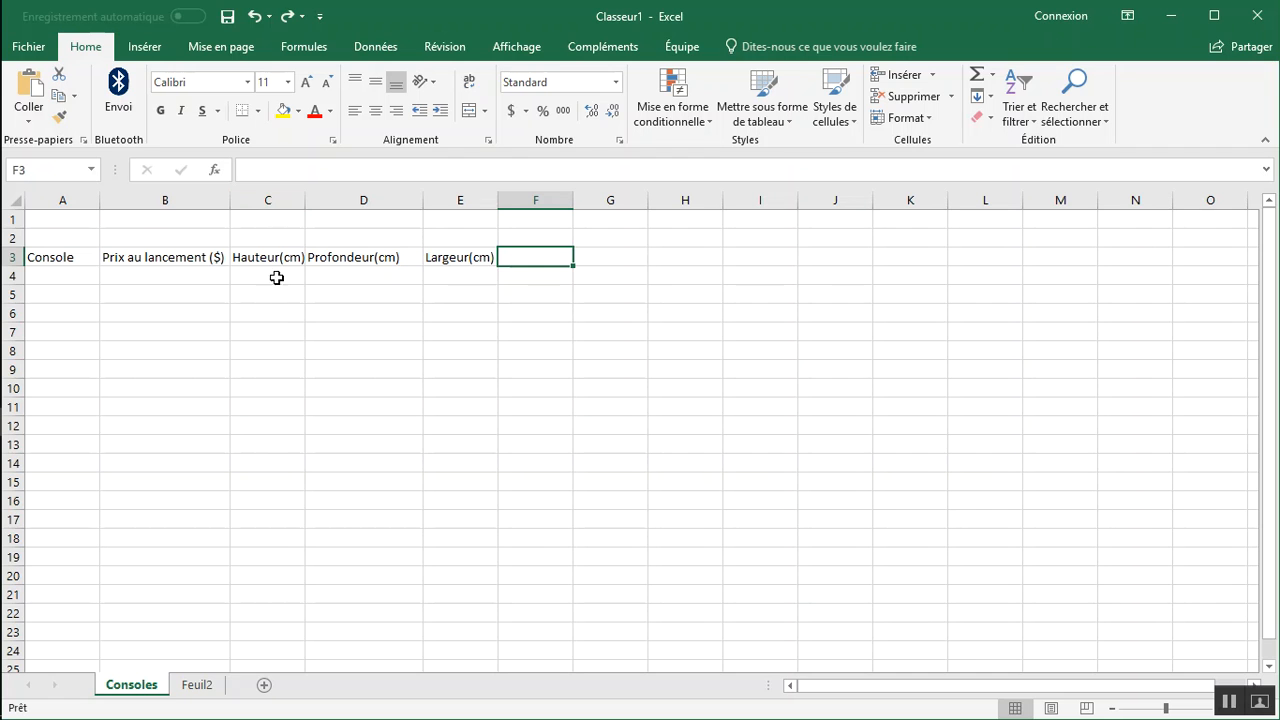
# Insert a new column between Prix au lancement ($) and Hauteur(cm).
pyautogui.click(276, 199)
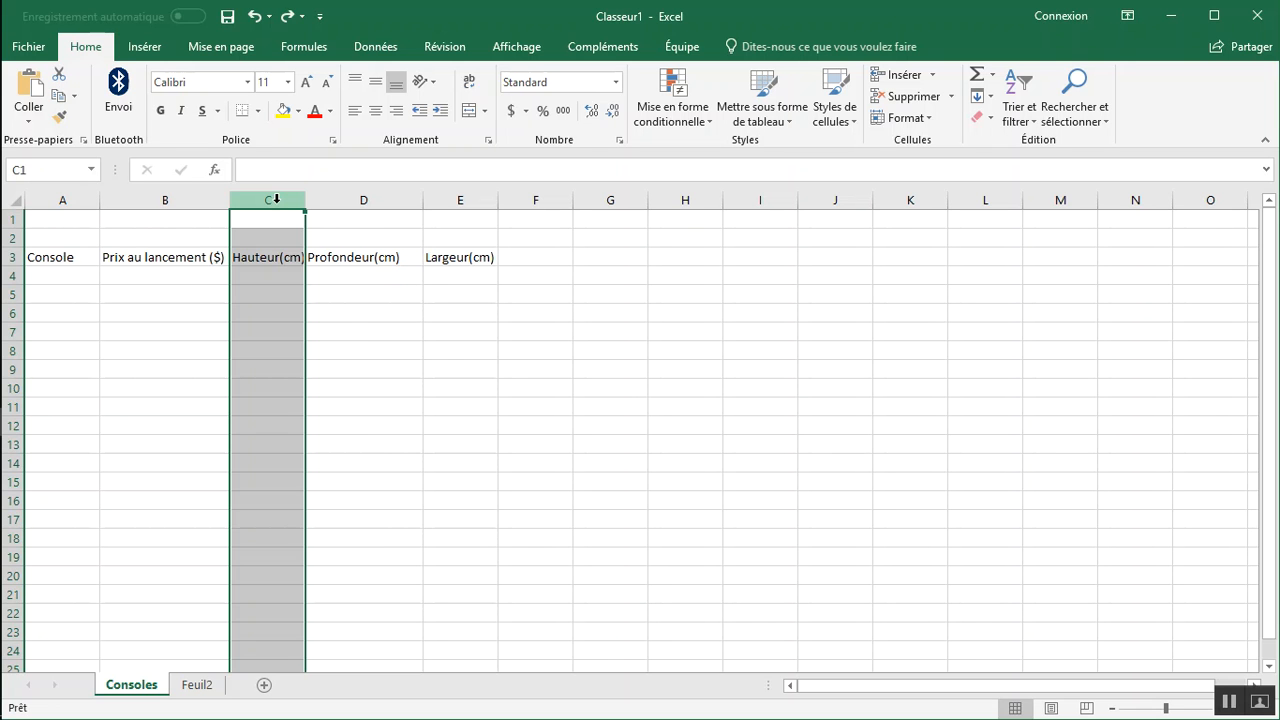
pyautogui.rightClick(277, 200)
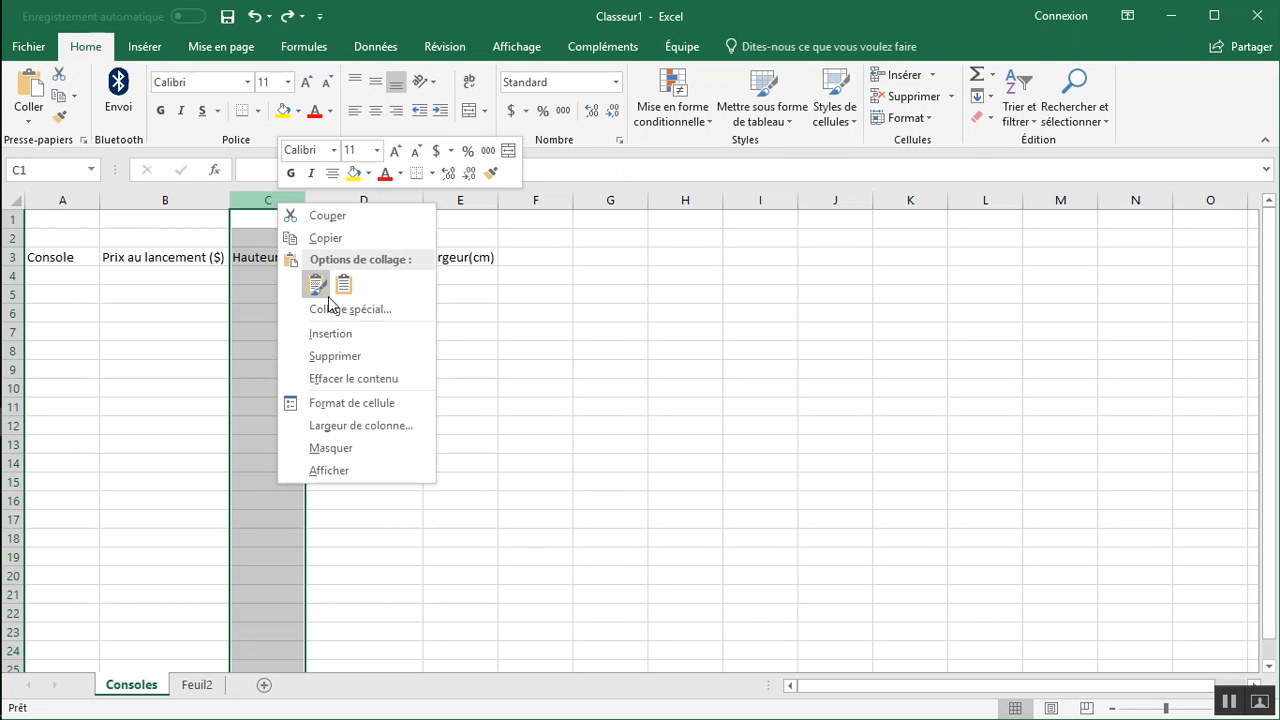
pyautogui.click(337, 333)
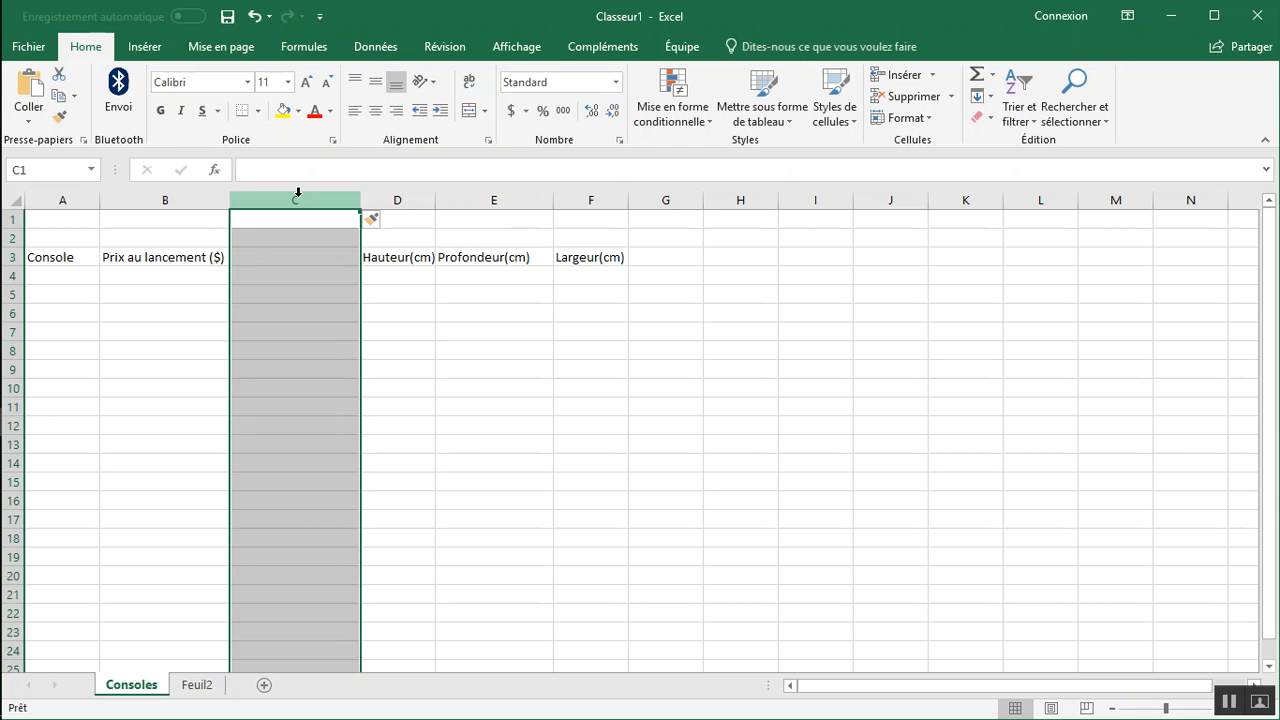
# Enter the header "Prix courant ($)" in C3 and fit column C to its text.
pyautogui.click(256, 262)
pyautogui.write('Prix courant ($')
pyautogui.hotkey('alt', 'Tab')
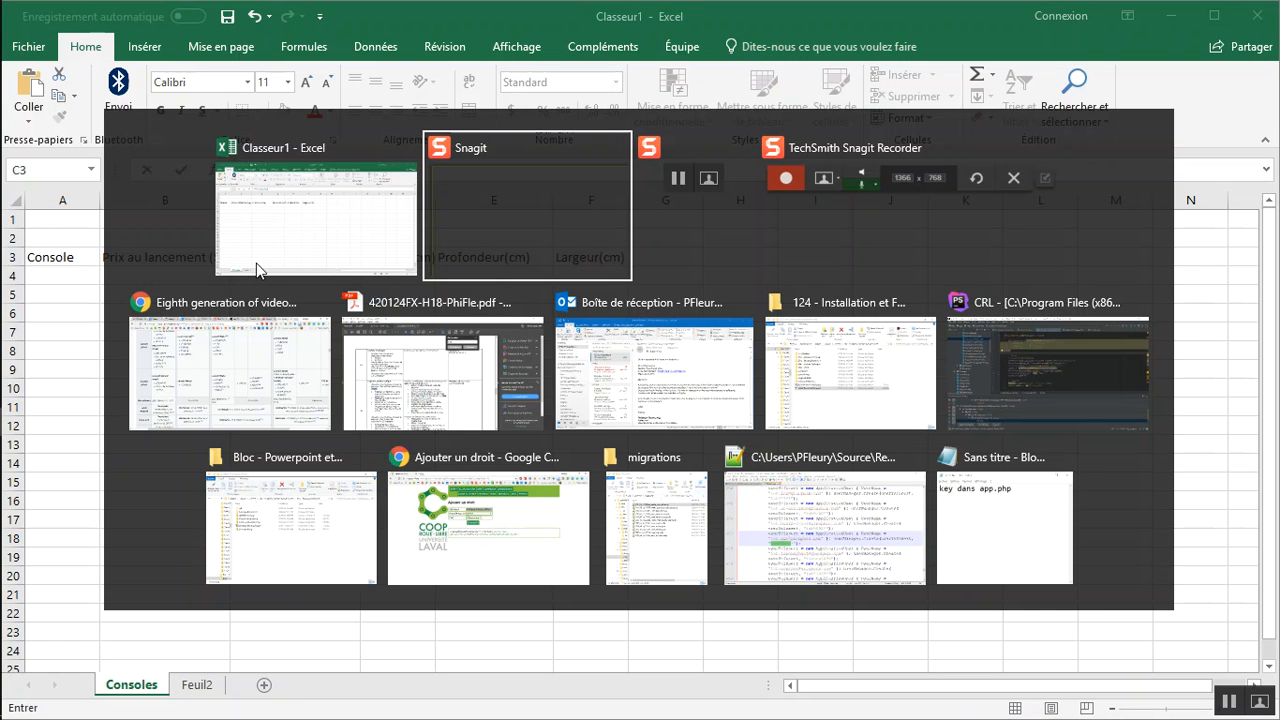
pyautogui.click(256, 263)
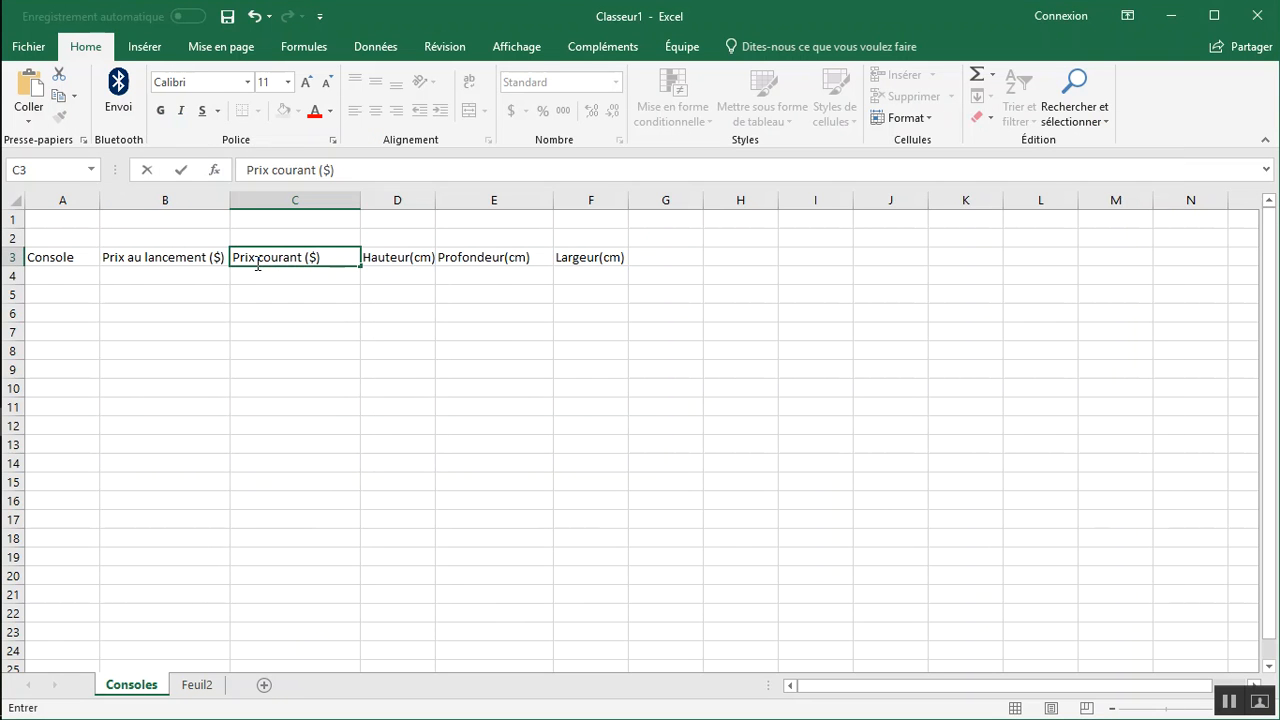
pyautogui.hotkey('alt', 'Tab')
pyautogui.hotkey('alt', 'Tab')
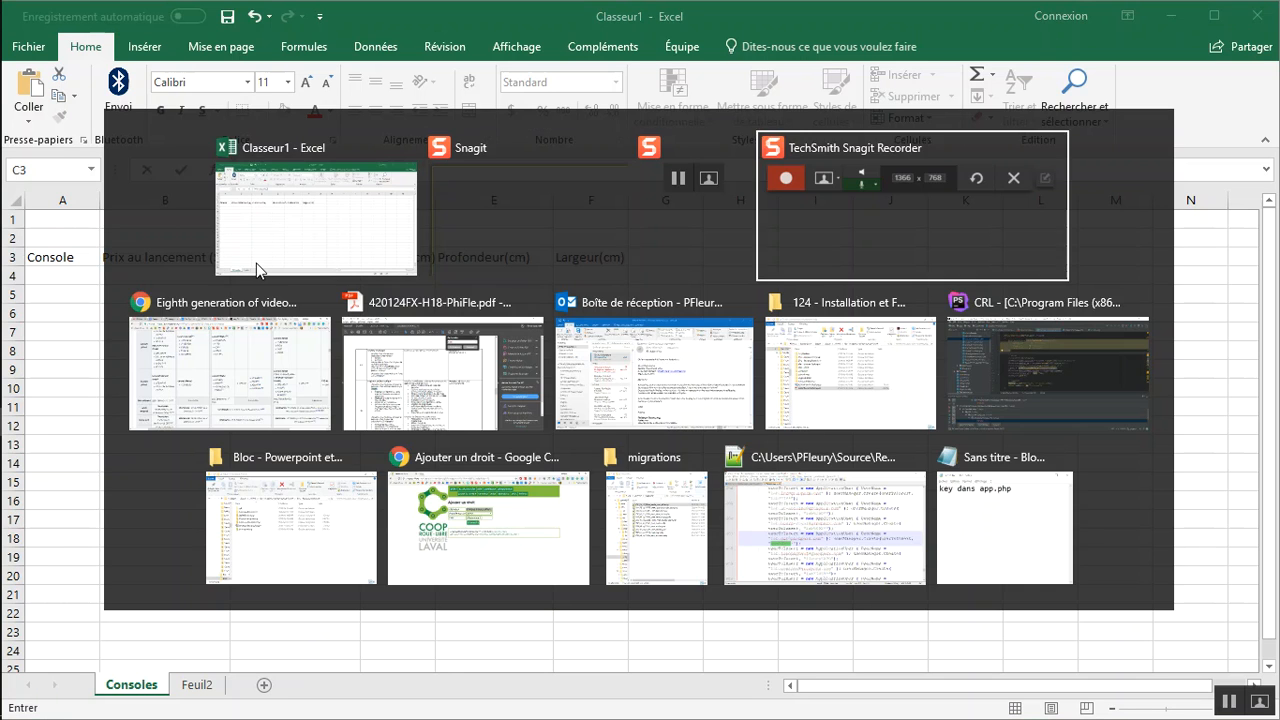
pyautogui.click(298, 276)
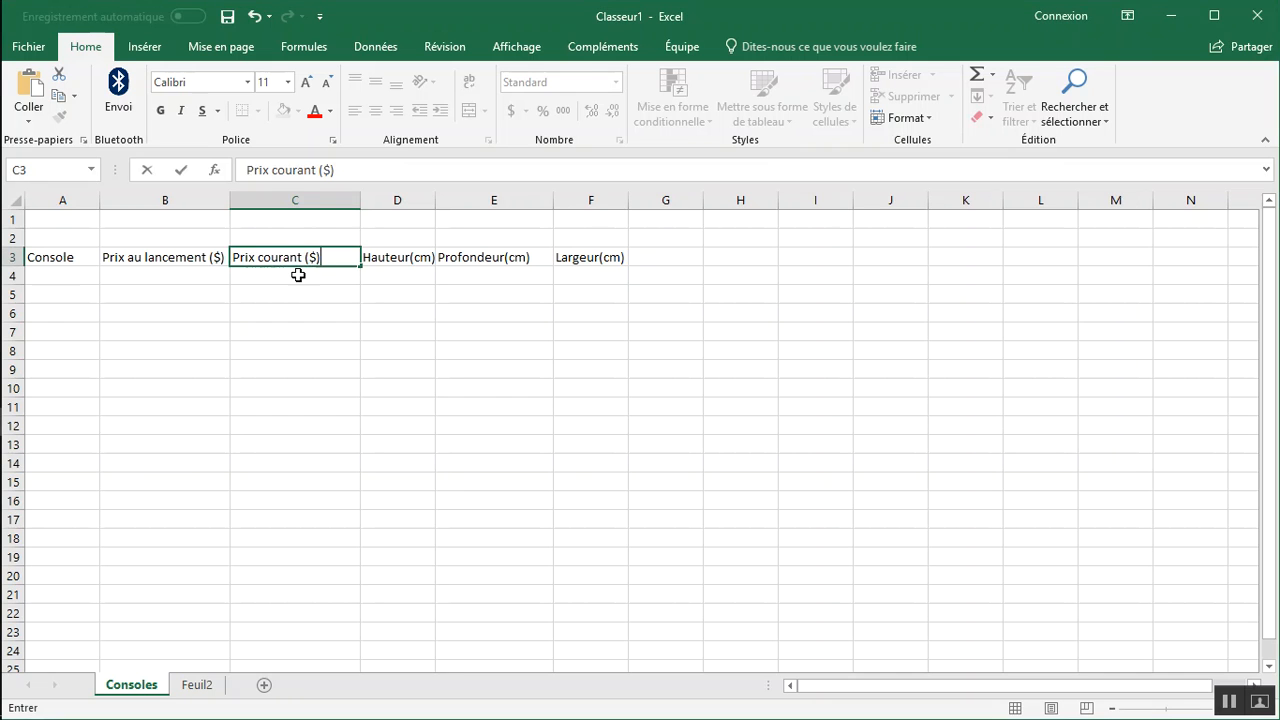
pyautogui.click(301, 275)
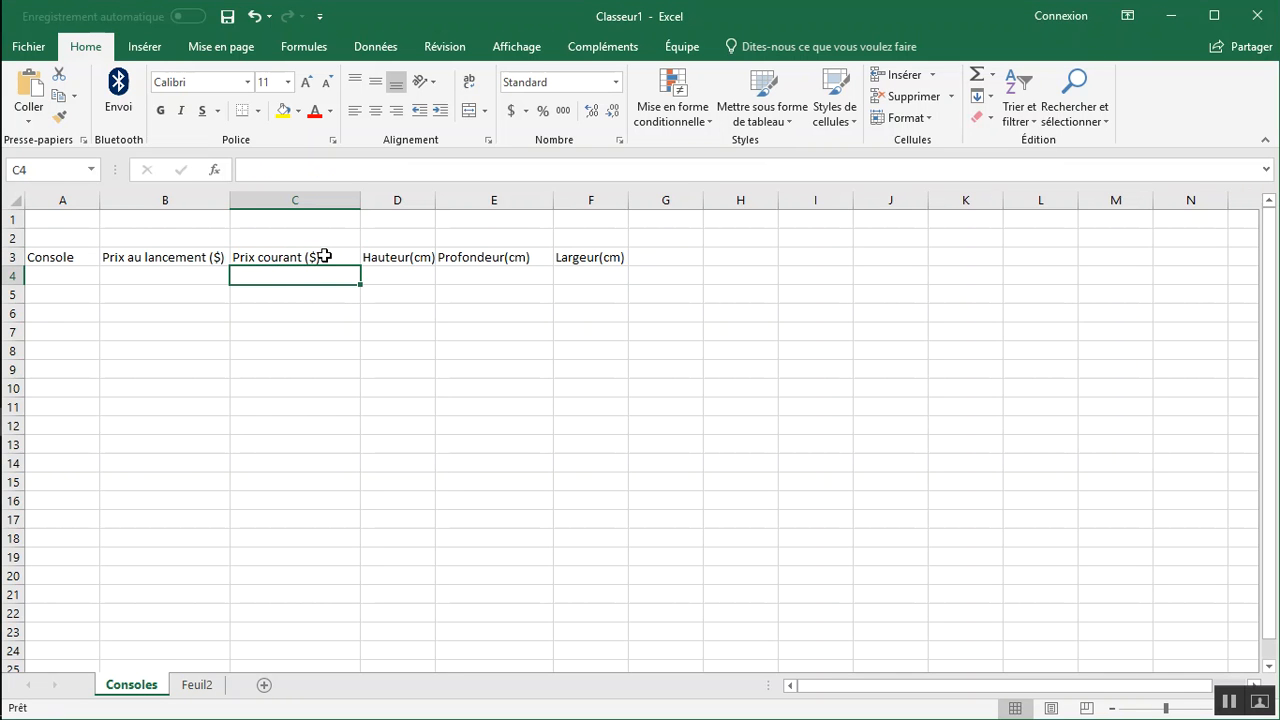
pyautogui.doubleClick(362, 200)
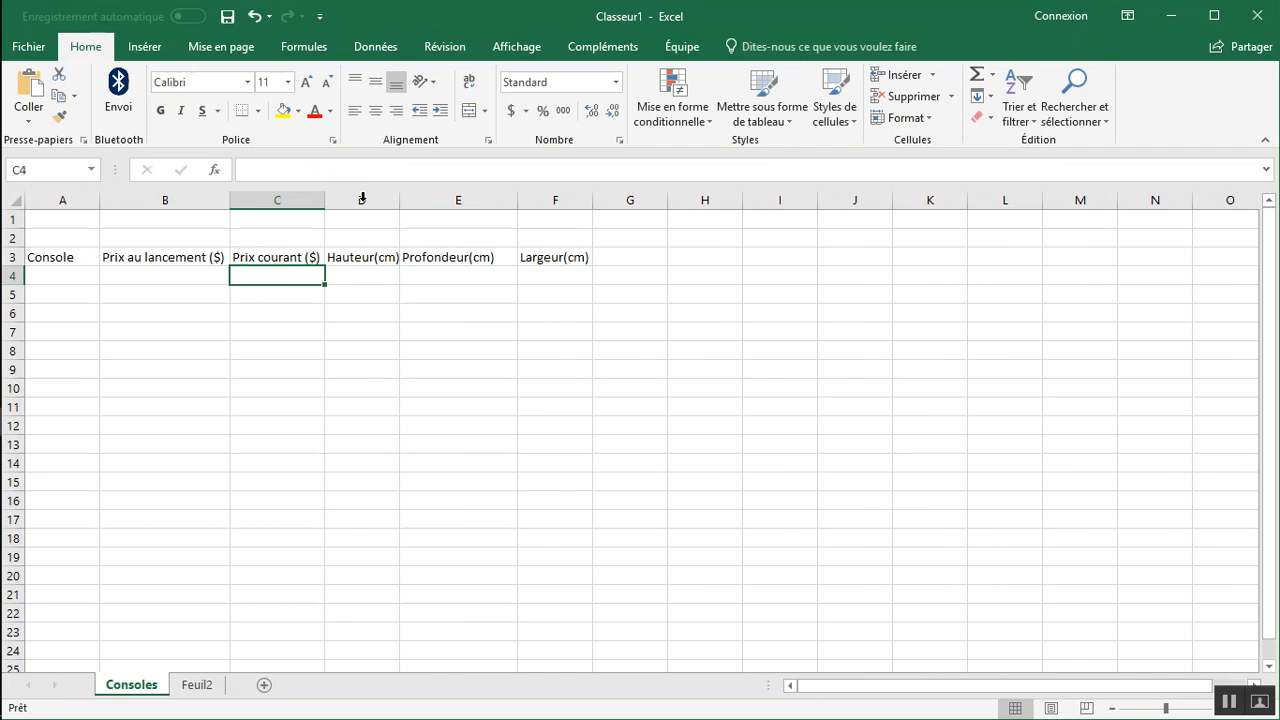
# List the consoles Wii and PS4 in A4 and A5 under the Console header.
pyautogui.click(85, 273)
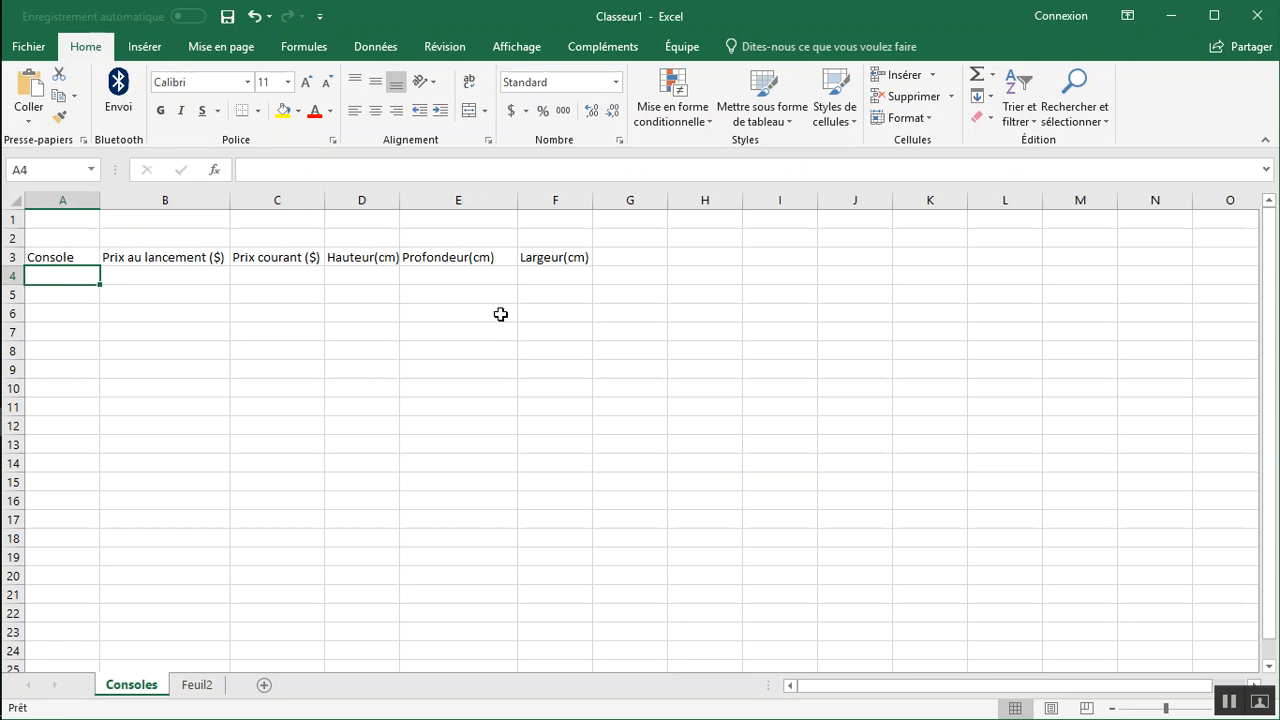
pyautogui.write('Wii')
pyautogui.press('Return')
pyautogui.write('PS4')
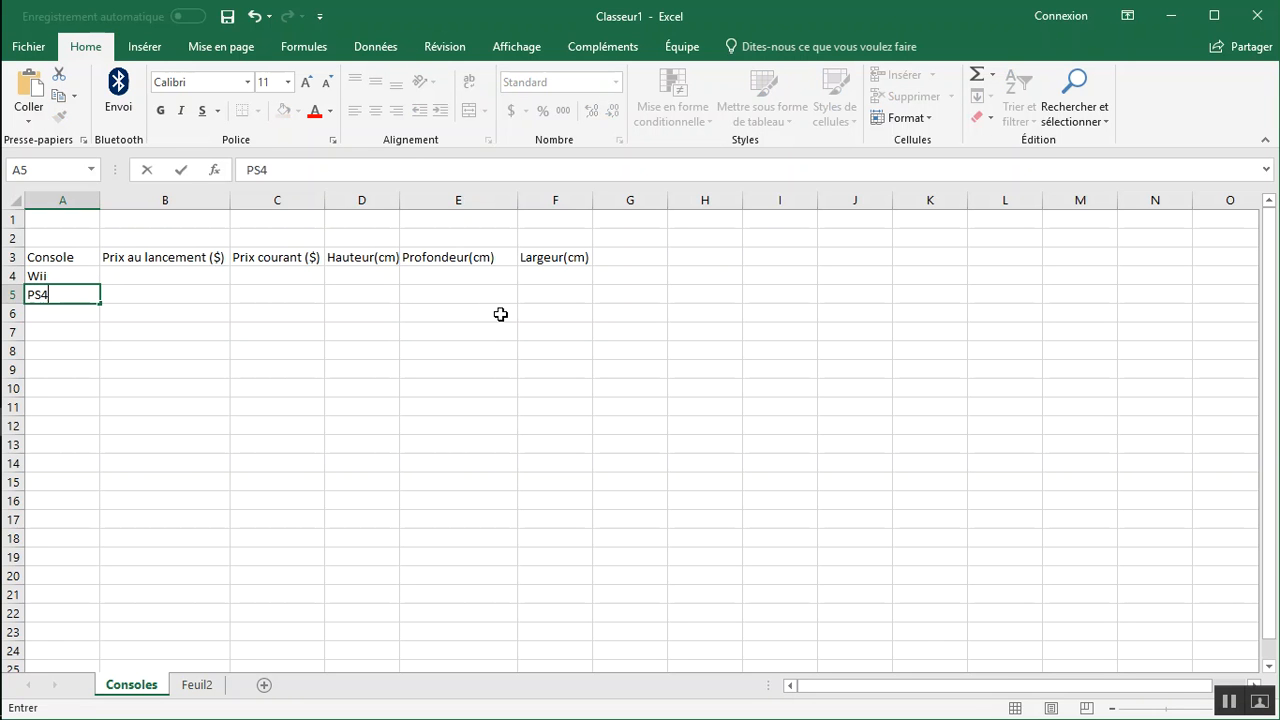
pyautogui.press('Return')
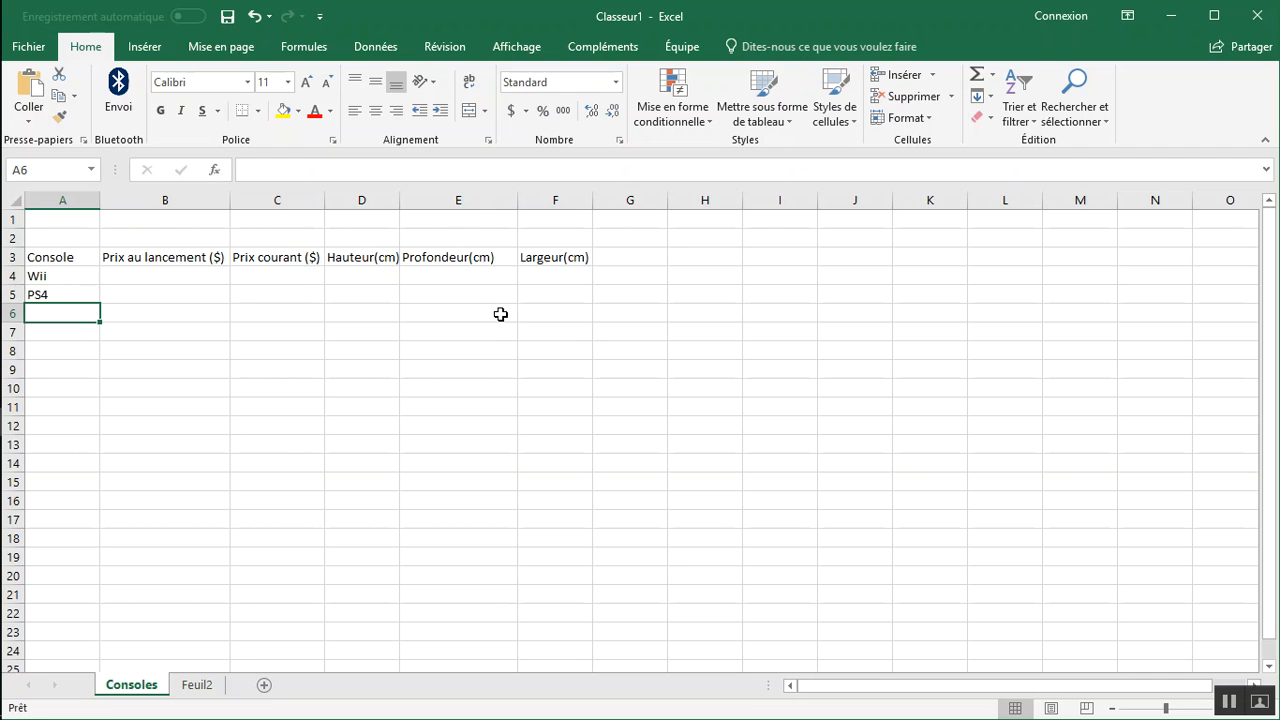
# Add the consoles Xbox One and Wii U in A6 and A7 of the Console column.
pyautogui.write('XB')
pyautogui.press('BackSpace')
pyautogui.write('box One')
pyautogui.press('Return')
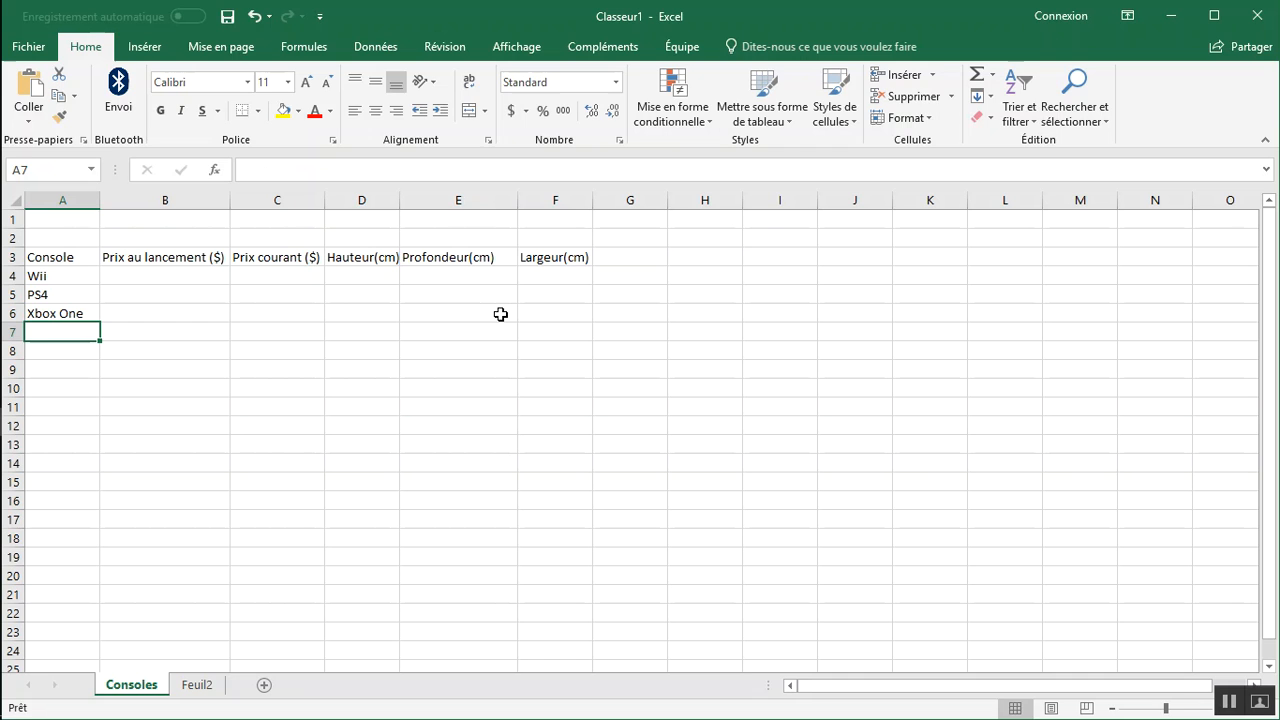
pyautogui.write('Wii U')
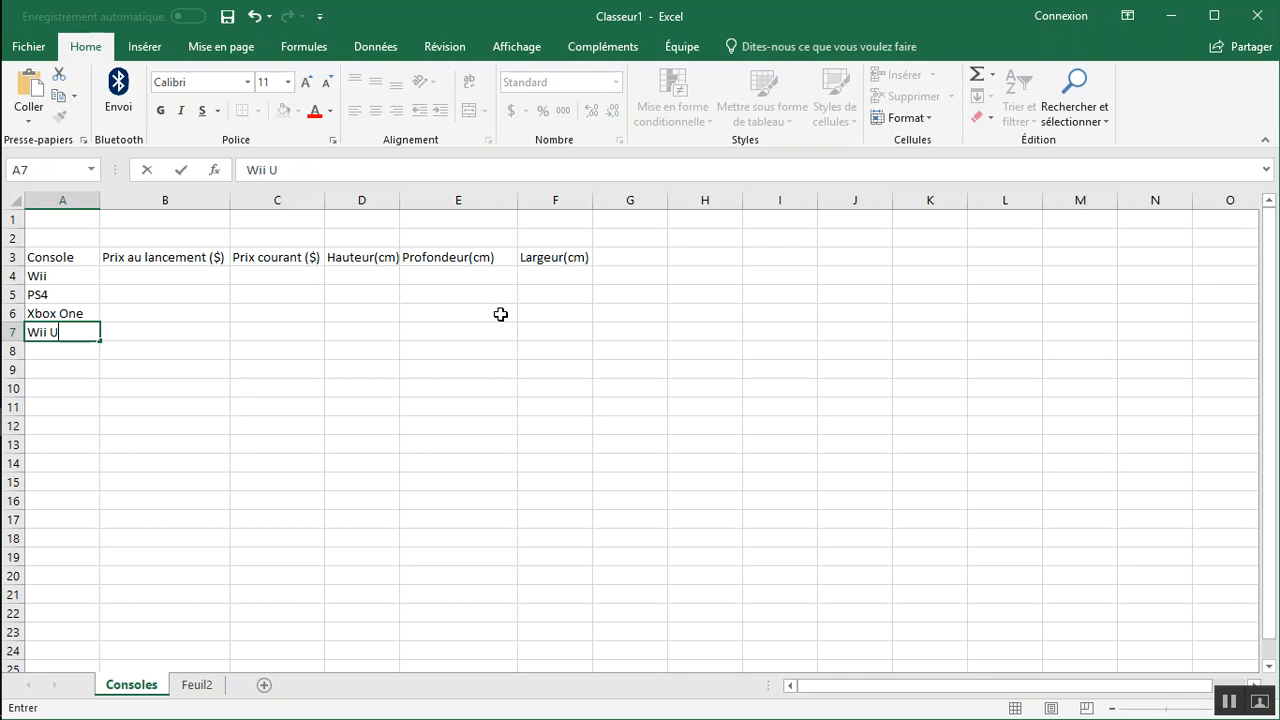
pyautogui.press('Return')
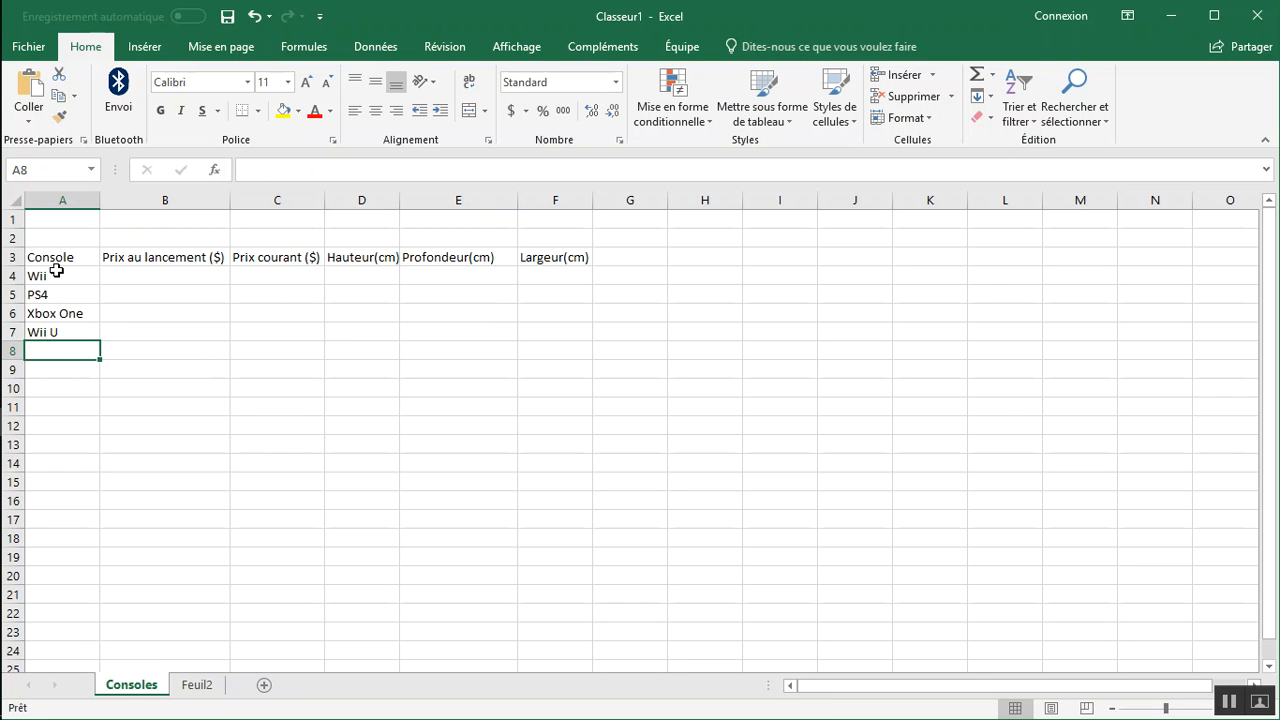
# Move the entire Wii U row so it sits between the Wii and PS4 rows.
pyautogui.click(10, 331)
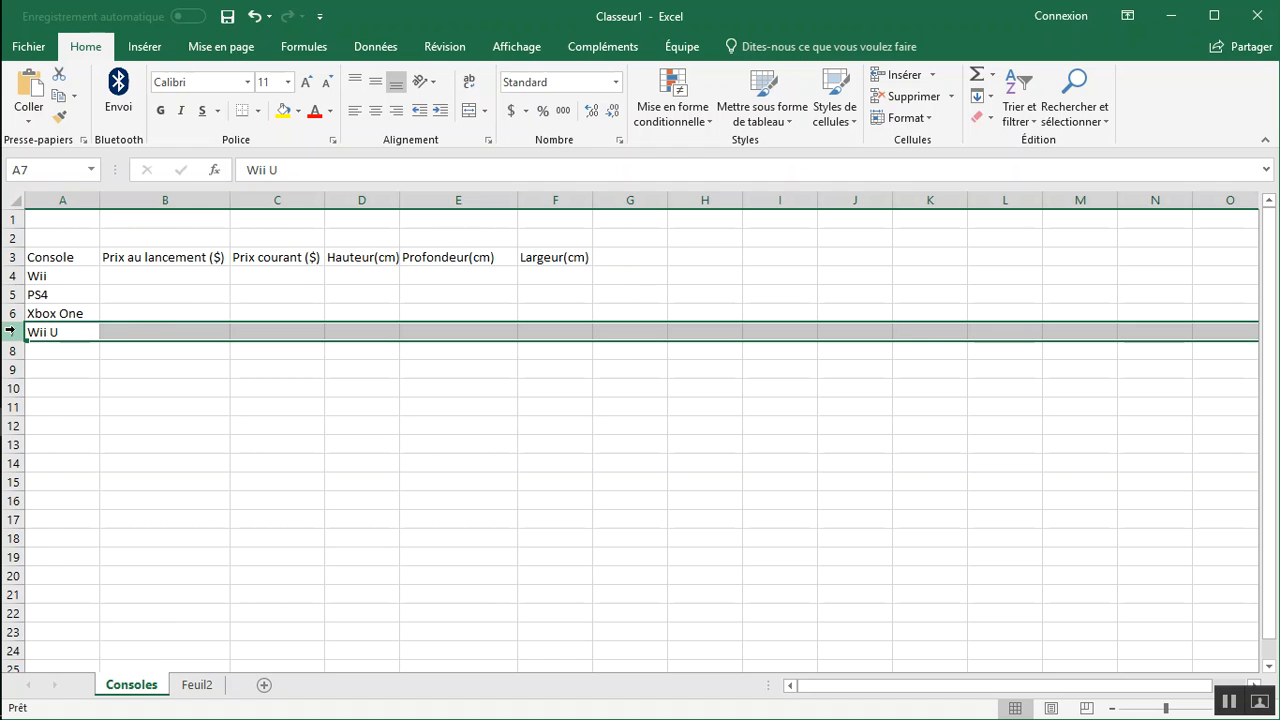
pyautogui.rightClick(12, 332)
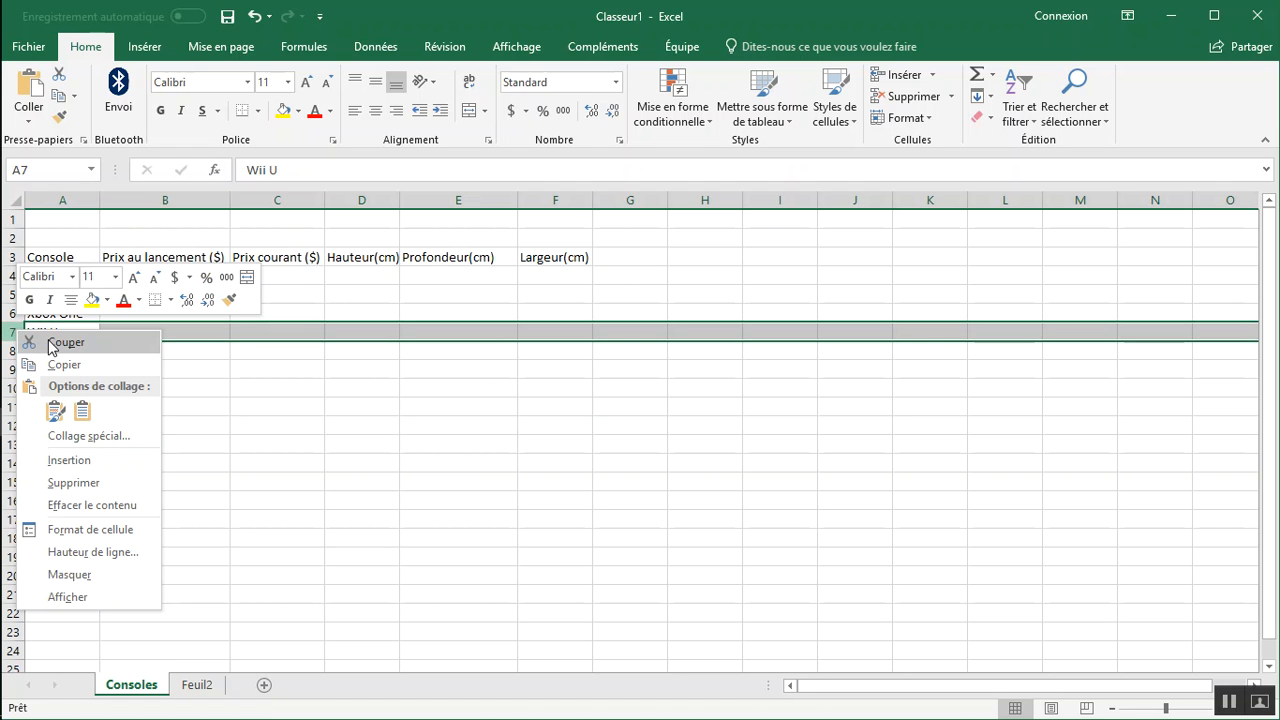
pyautogui.click(55, 343)
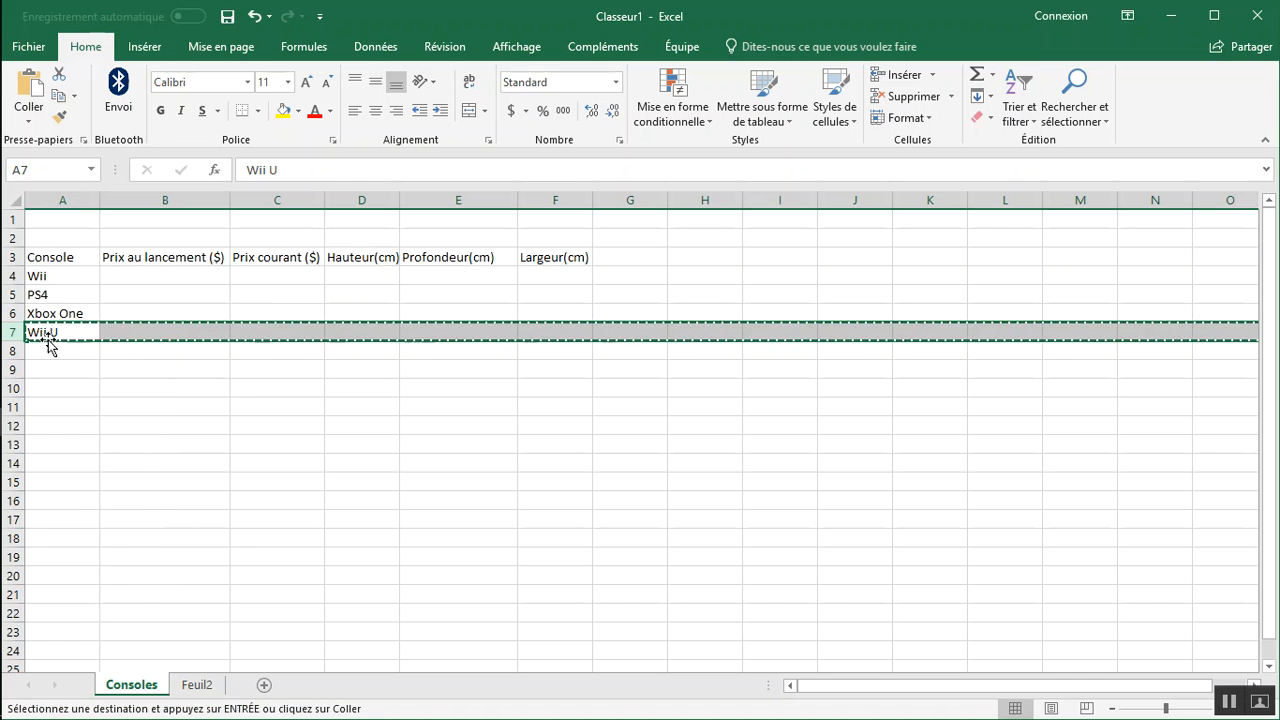
pyautogui.click(12, 294)
pyautogui.rightClick(12, 294)
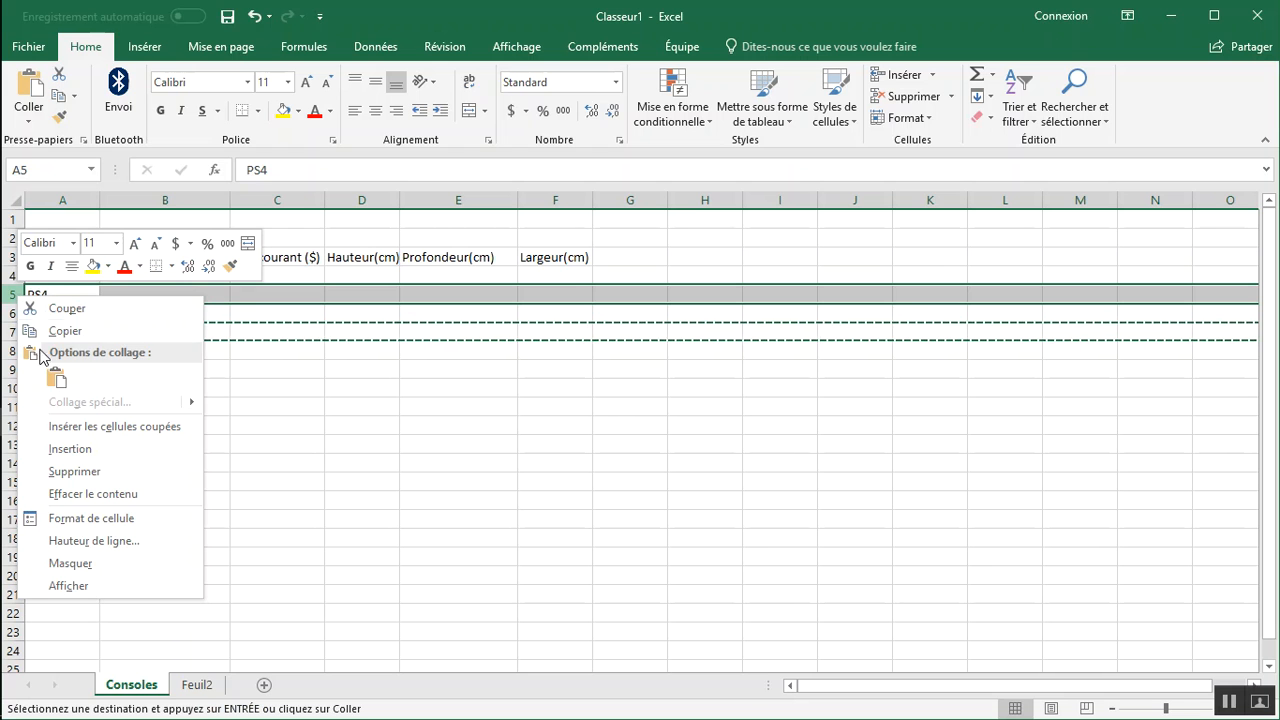
pyautogui.click(80, 430)
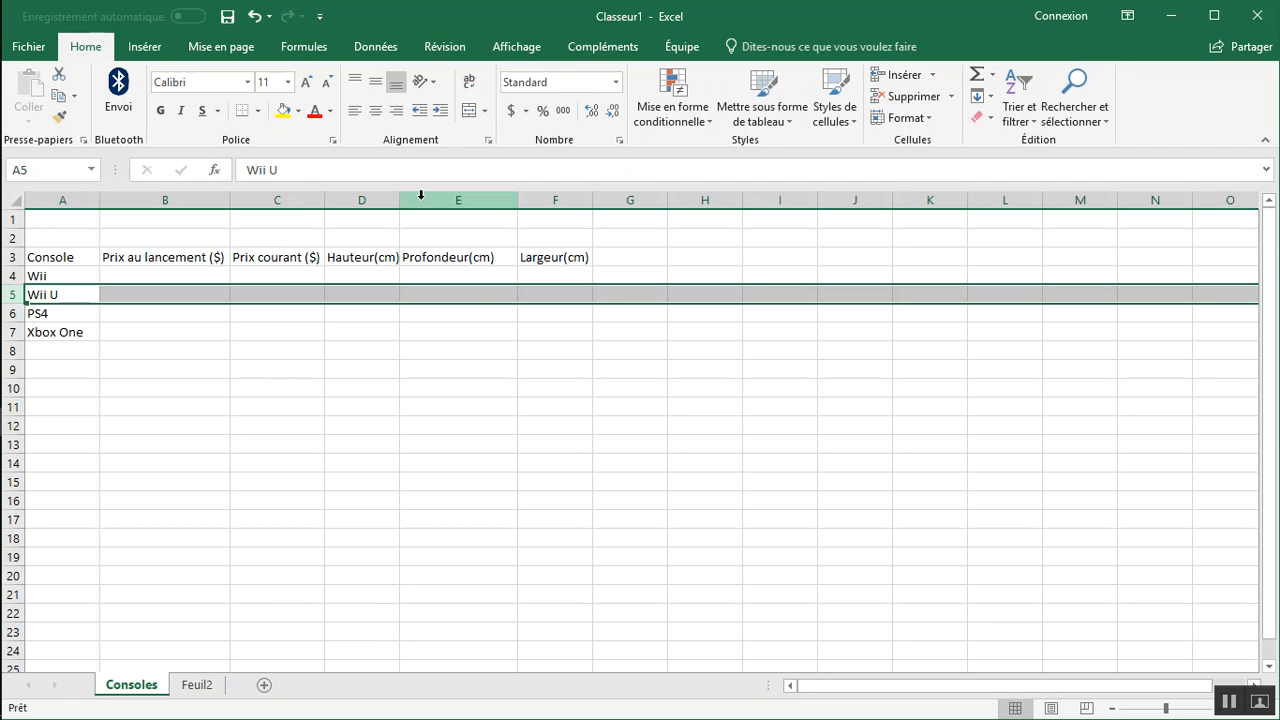
# Fill the Prix au lancement ($) column with 350, 350, 400 and 400 in B4 to B7.
pyautogui.click(148, 280)
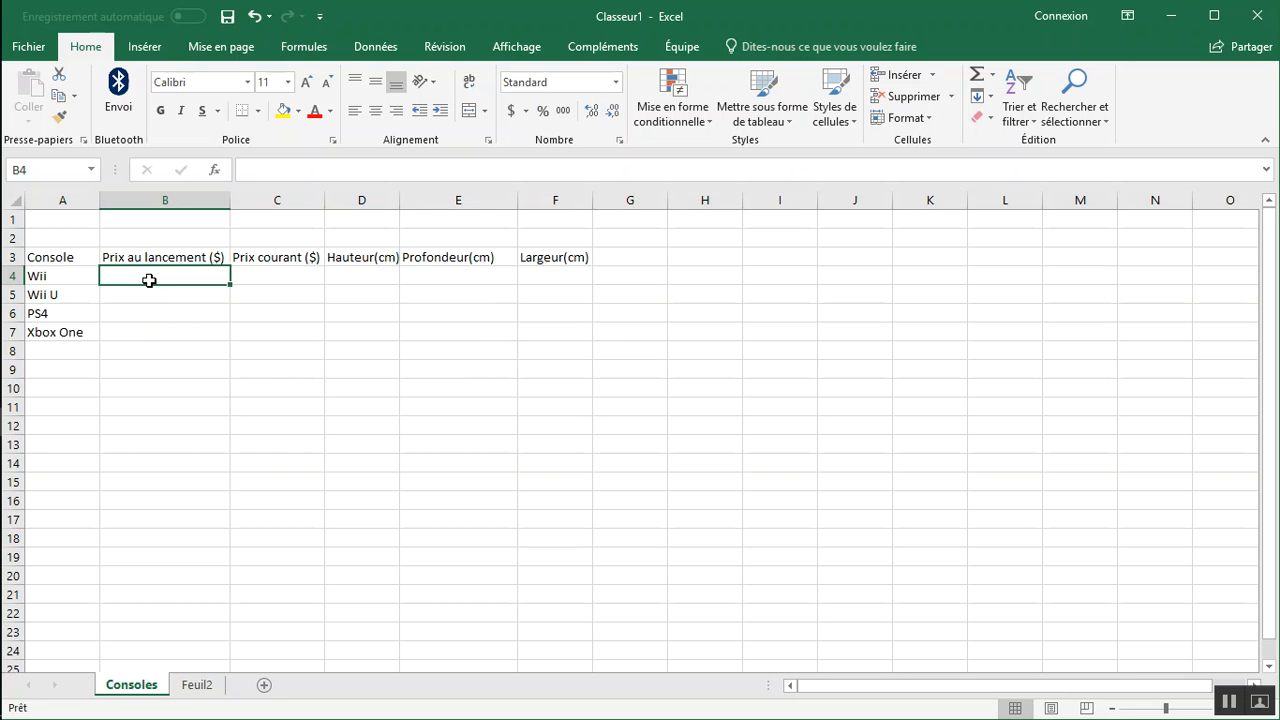
pyautogui.write('350')
pyautogui.press('Return')
pyautogui.write('350')
pyautogui.press('Return')
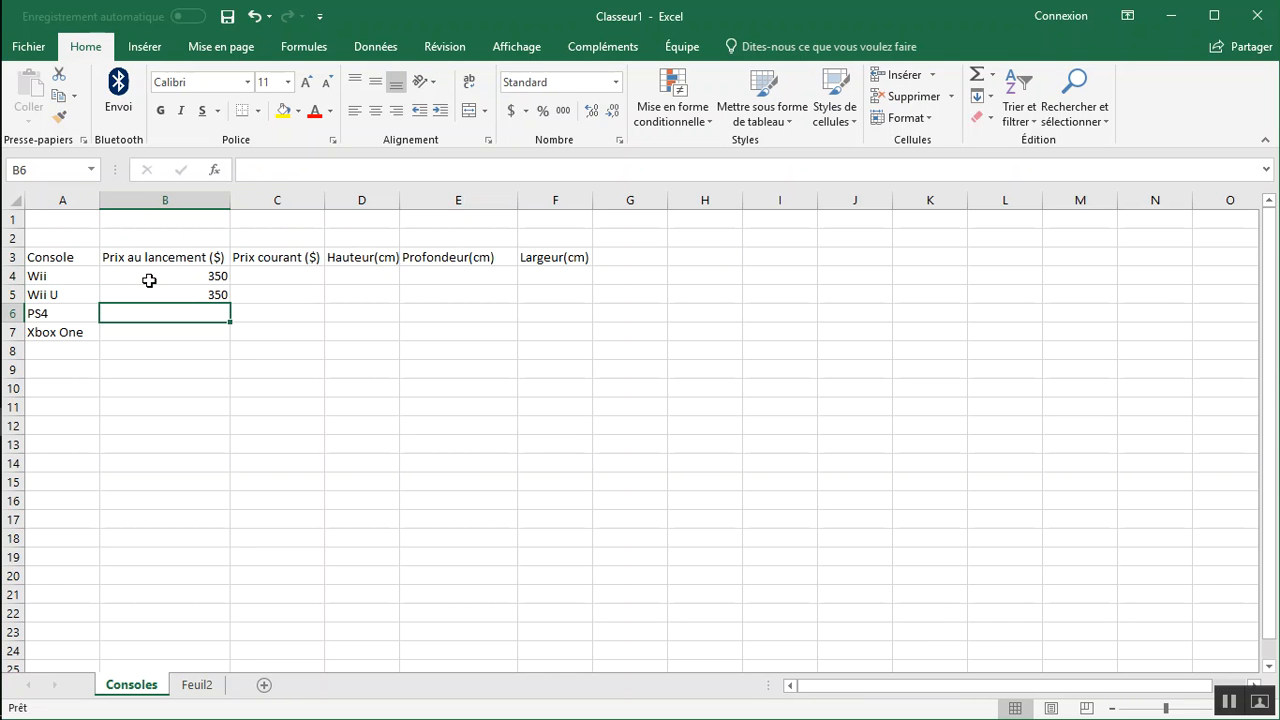
pyautogui.write('400')
pyautogui.press('Return')
pyautogui.write('400')
pyautogui.press('Return')
# Fill the Prix courant ($) column with 200, 350, 300 and 300 in C4 to C7.
pyautogui.press('Up')
pyautogui.press('Up')
pyautogui.press('Up')
pyautogui.press('Up')
pyautogui.press('Right')
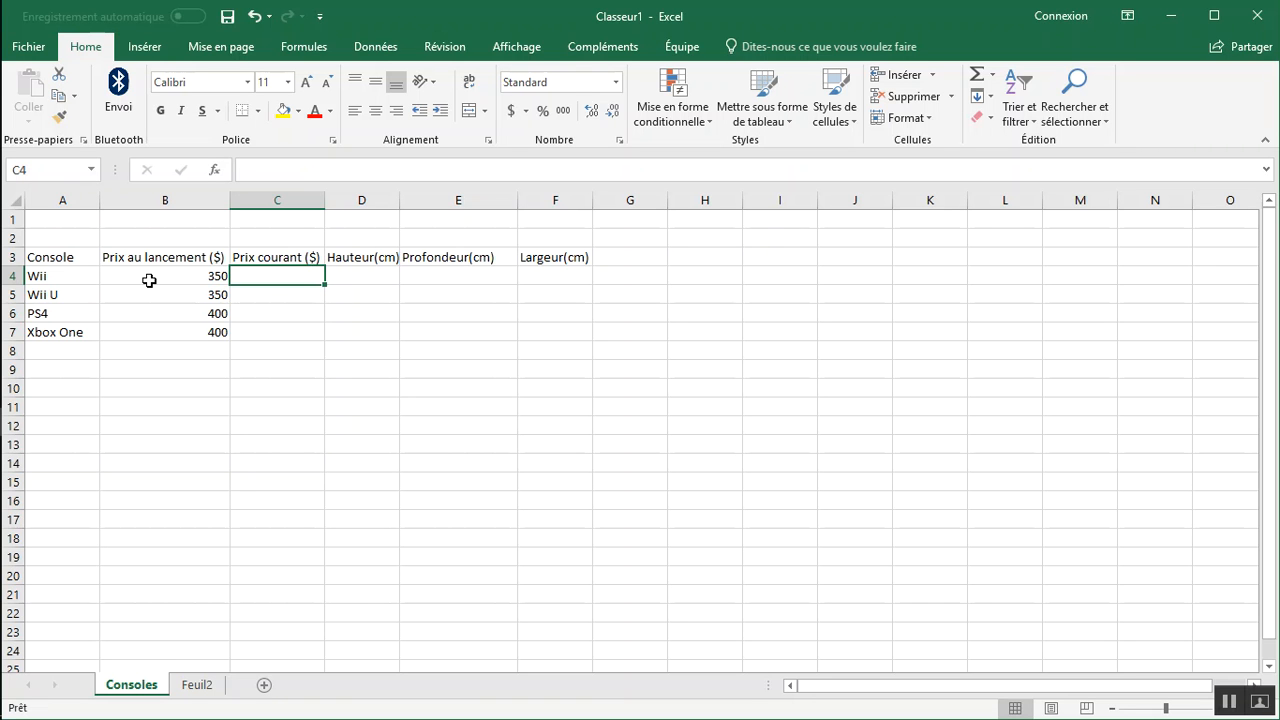
pyautogui.write('200')
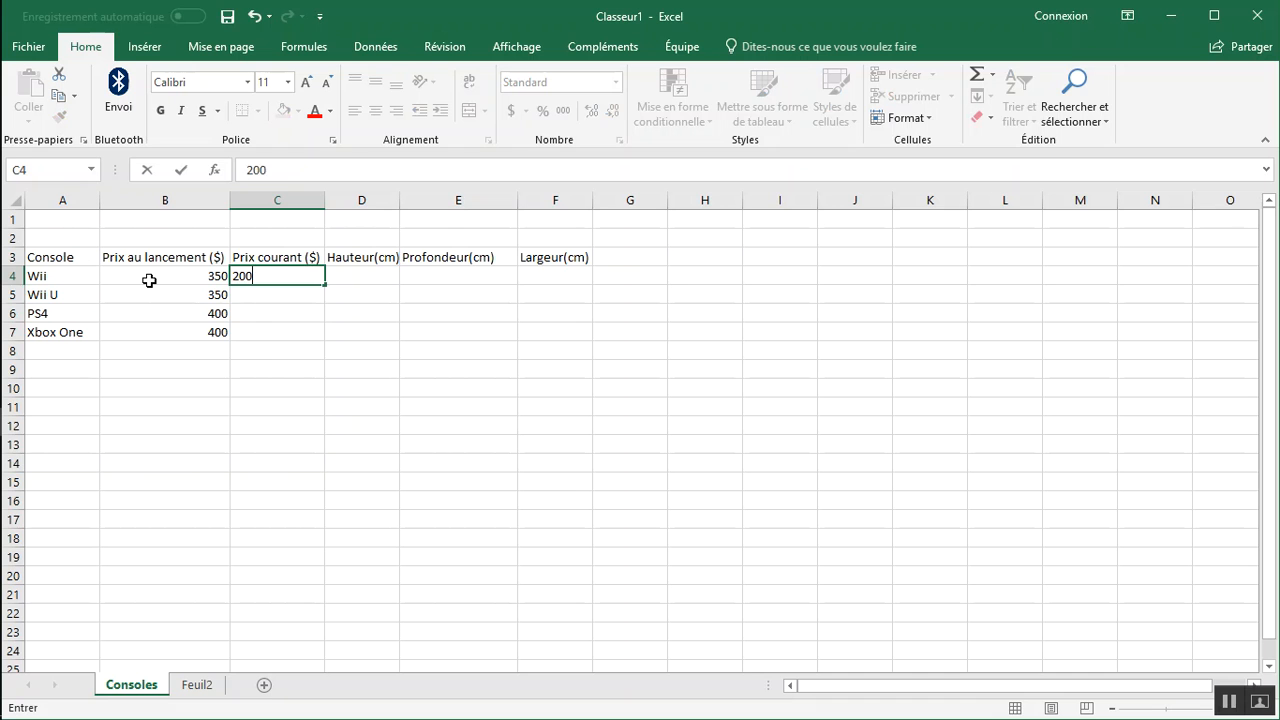
pyautogui.press('Return')
pyautogui.write('350')
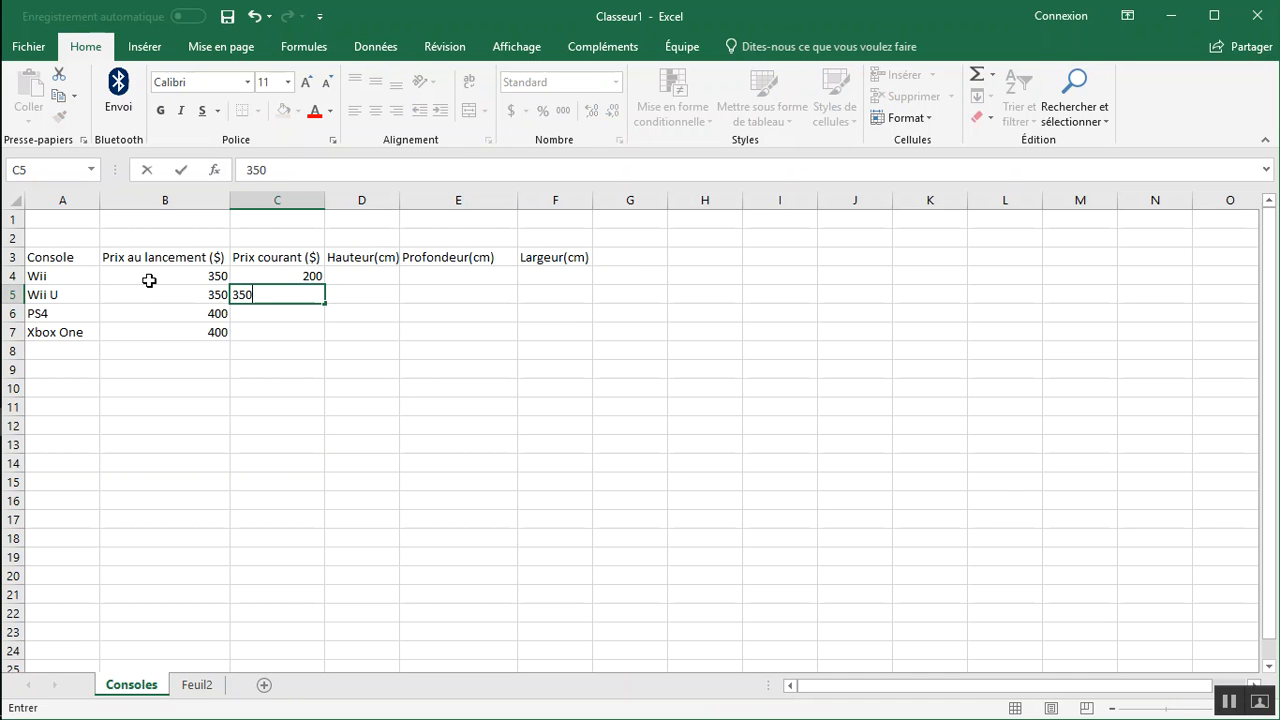
pyautogui.press('Return')
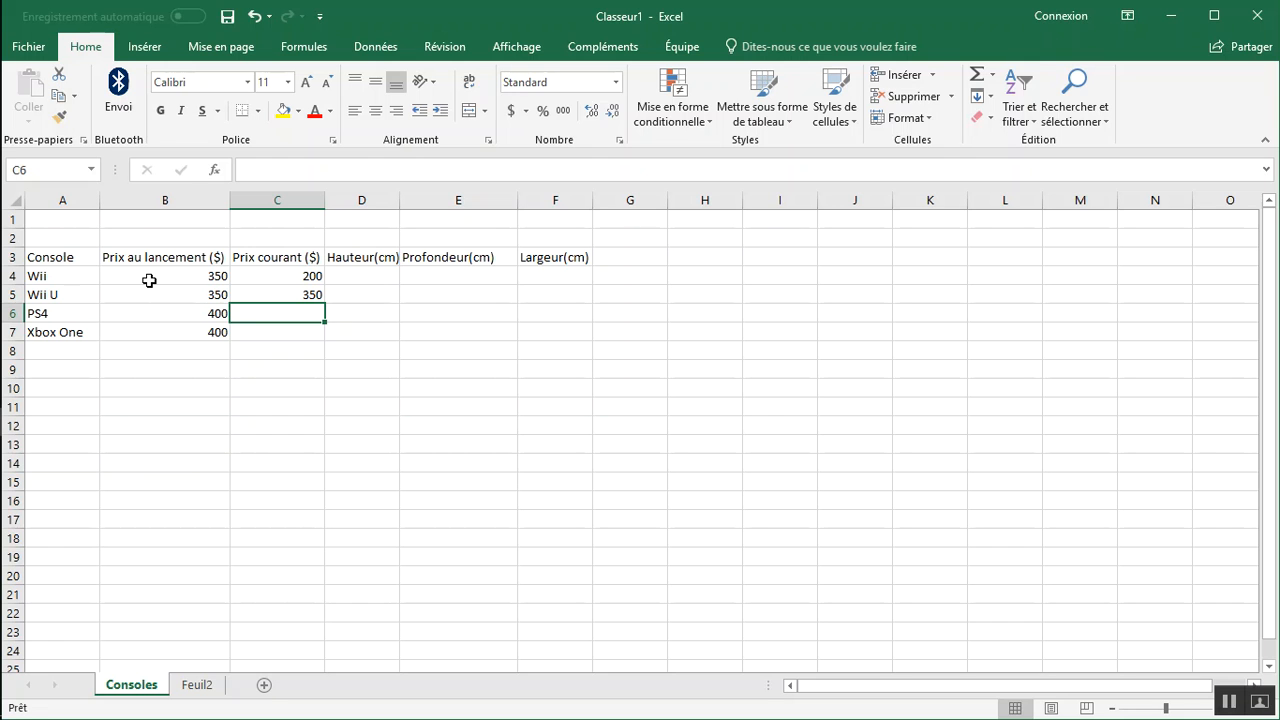
pyautogui.write('300')
pyautogui.press('Return')
pyautogui.write('300')
pyautogui.press('Return')
# Fill the Hauteur(cm) column with 20, 25, 30 and 15 in D4 to D7.
pyautogui.press('Up')
pyautogui.press('Up')
pyautogui.press('Up')
pyautogui.press('Up')
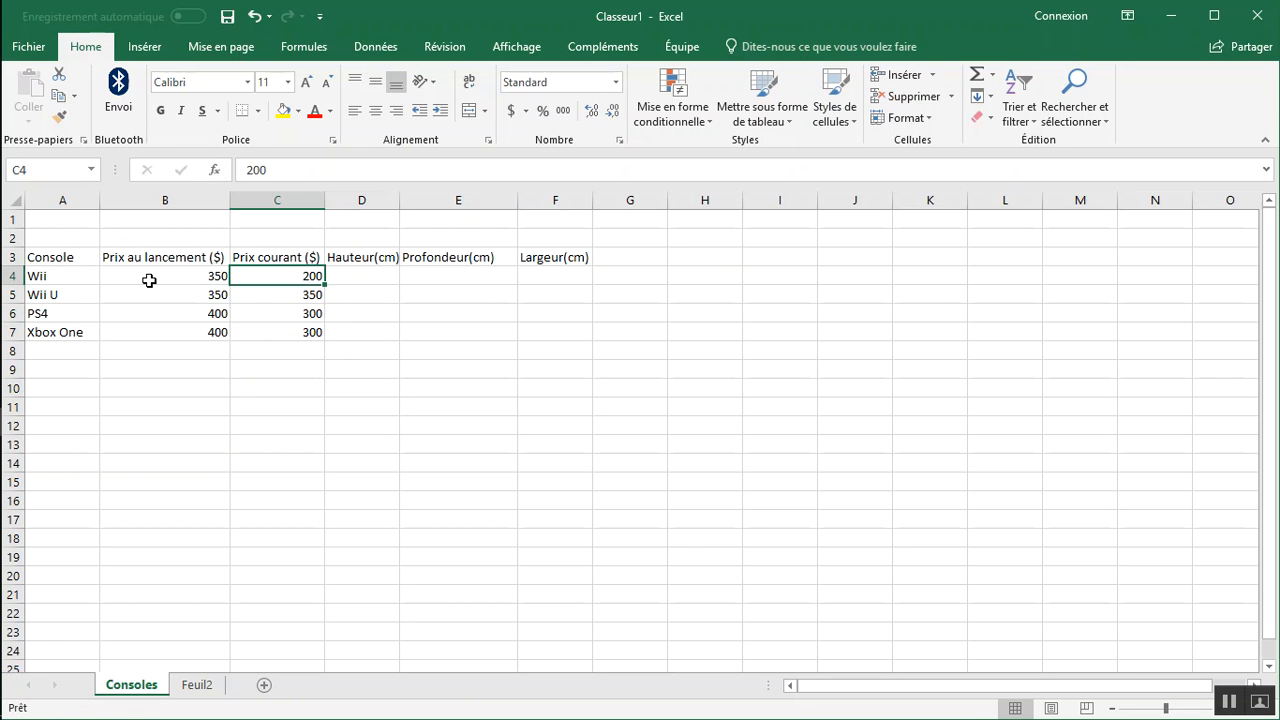
pyautogui.press('Right')
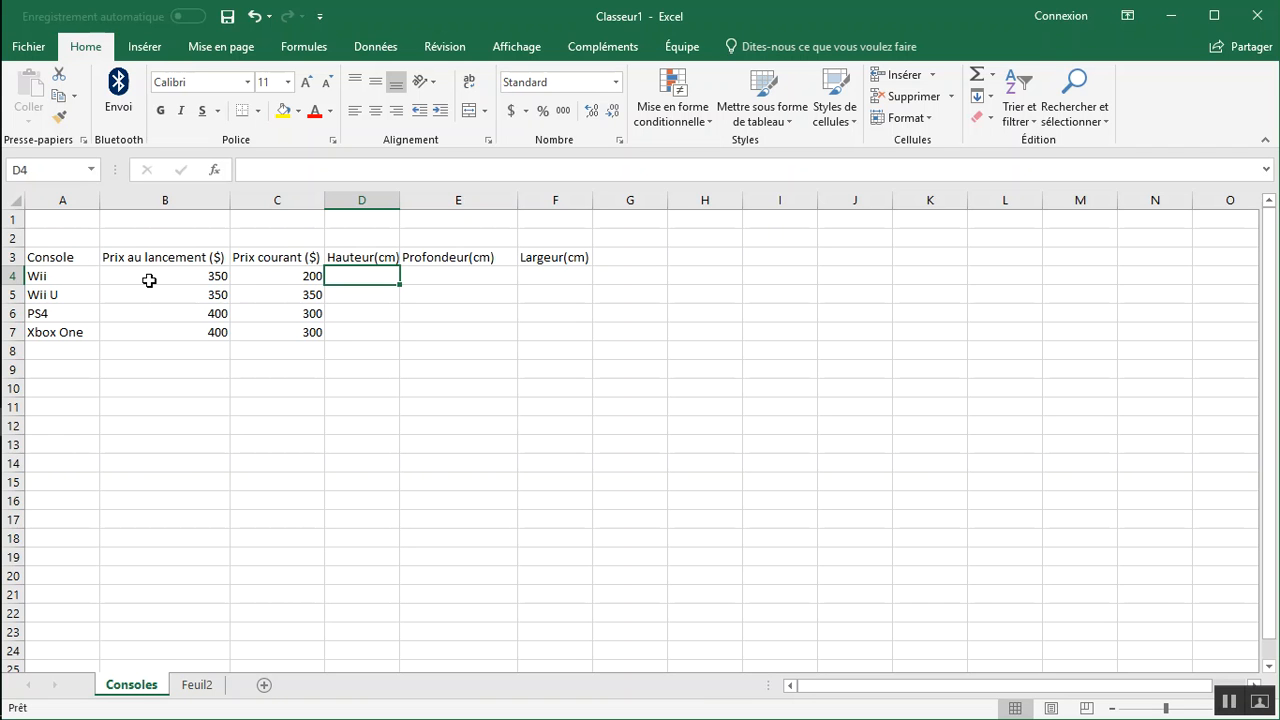
pyautogui.write('20')
pyautogui.press('Return')
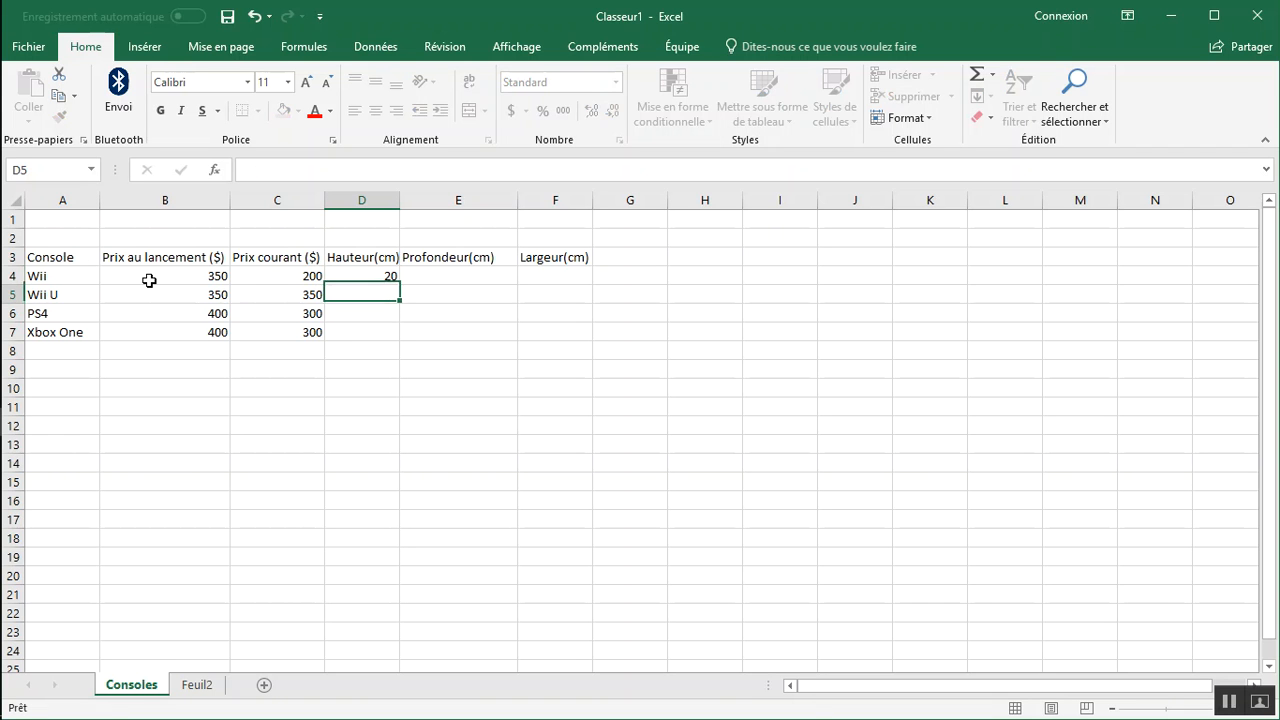
pyautogui.write('25')
pyautogui.press('Return')
pyautogui.write('30')
pyautogui.press('Return')
pyautogui.write('15')
pyautogui.press('Return')
# Fill the Profondeur(cm) column with 25, 23, 30 and 14 in E4 to E7.
pyautogui.press('Up')
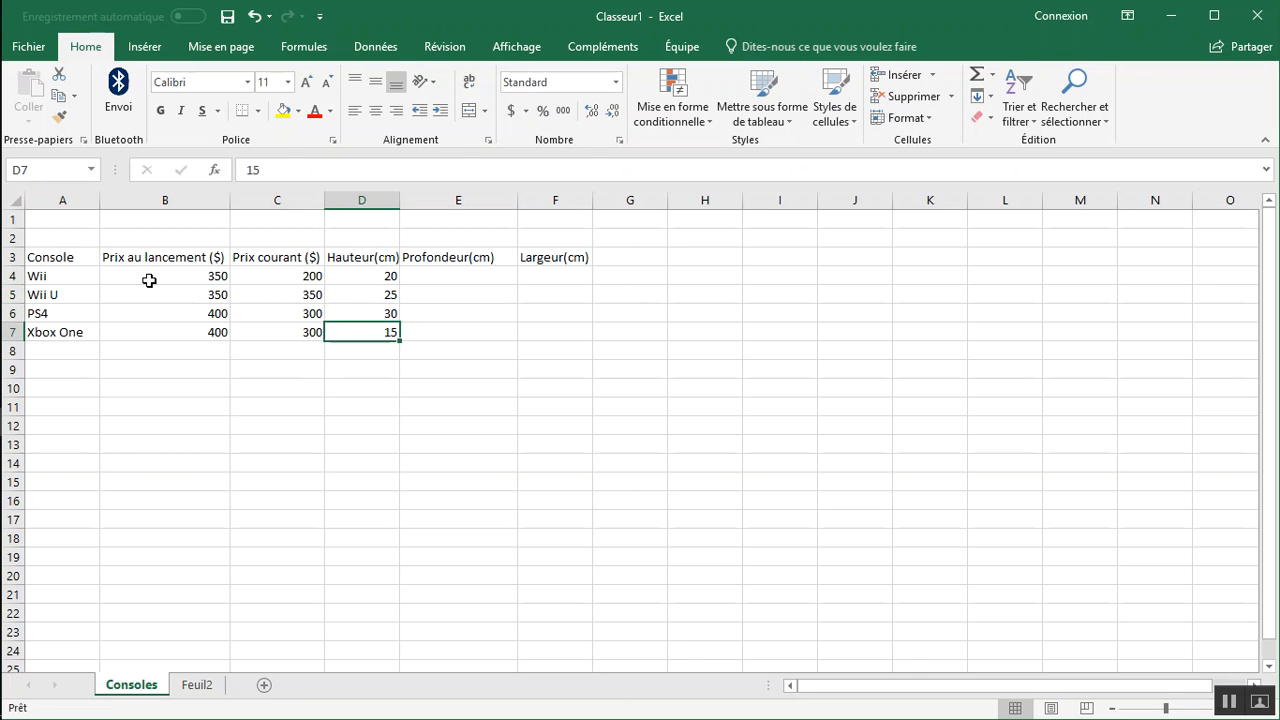
pyautogui.press('Right')
pyautogui.press('Up')
pyautogui.press('Up')
pyautogui.press('Up')
pyautogui.write('25')
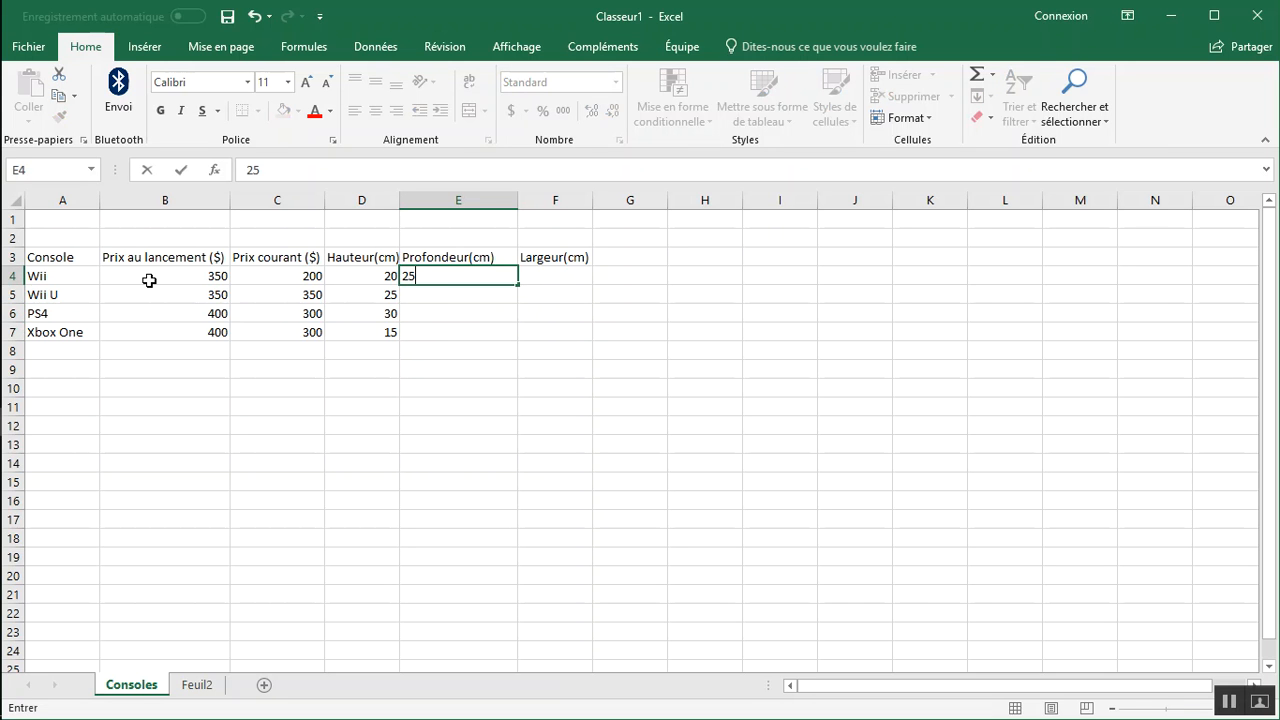
pyautogui.press('Return')
pyautogui.write('23')
pyautogui.press('Return')
pyautogui.write('30')
pyautogui.press('Return')
pyautogui.write('14')
pyautogui.press('Return')
# Fill the Largeur(cm) column with 54, 10, 20 and 32 in F4 to F7.
pyautogui.press('Up')
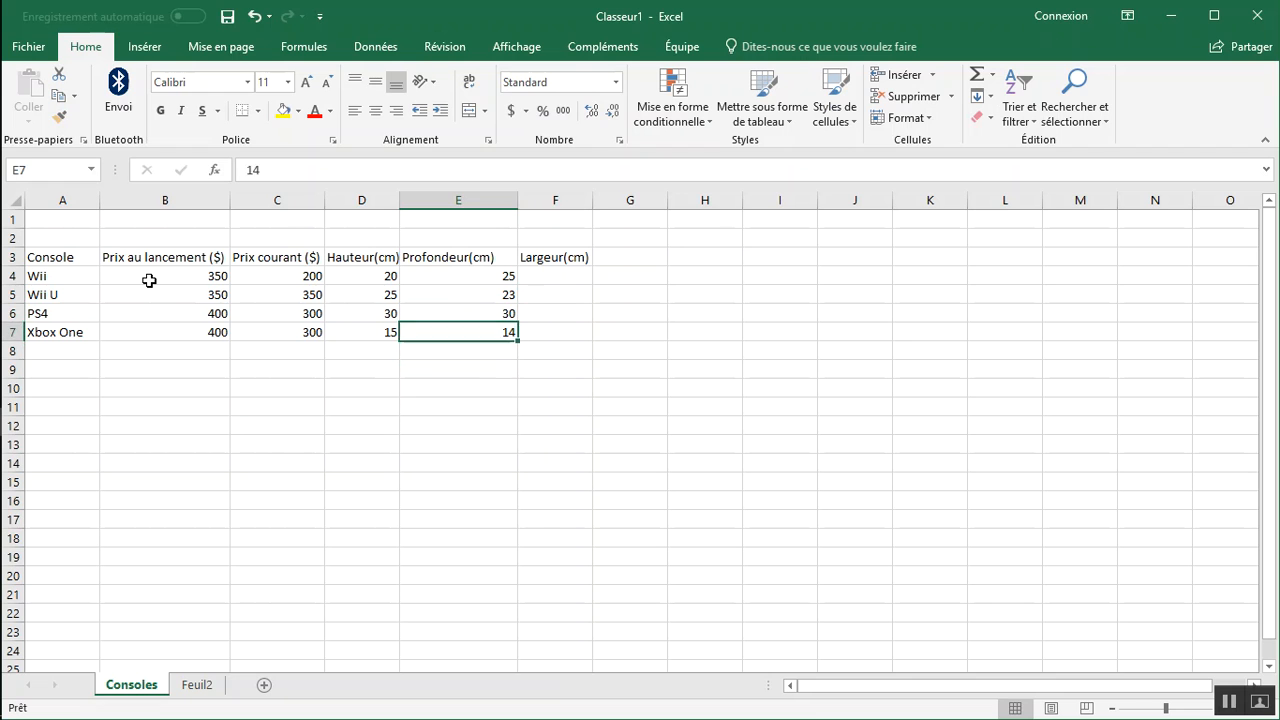
pyautogui.press('Right')
pyautogui.press('Right')
pyautogui.press('Up')
pyautogui.press('Up')
pyautogui.press('Left')
pyautogui.press('Up')
pyautogui.write('54')
pyautogui.press('Return')
pyautogui.write('10')
pyautogui.press('Return')
pyautogui.write('20')
pyautogui.press('Return')
pyautogui.write('32')
pyautogui.press('Return')
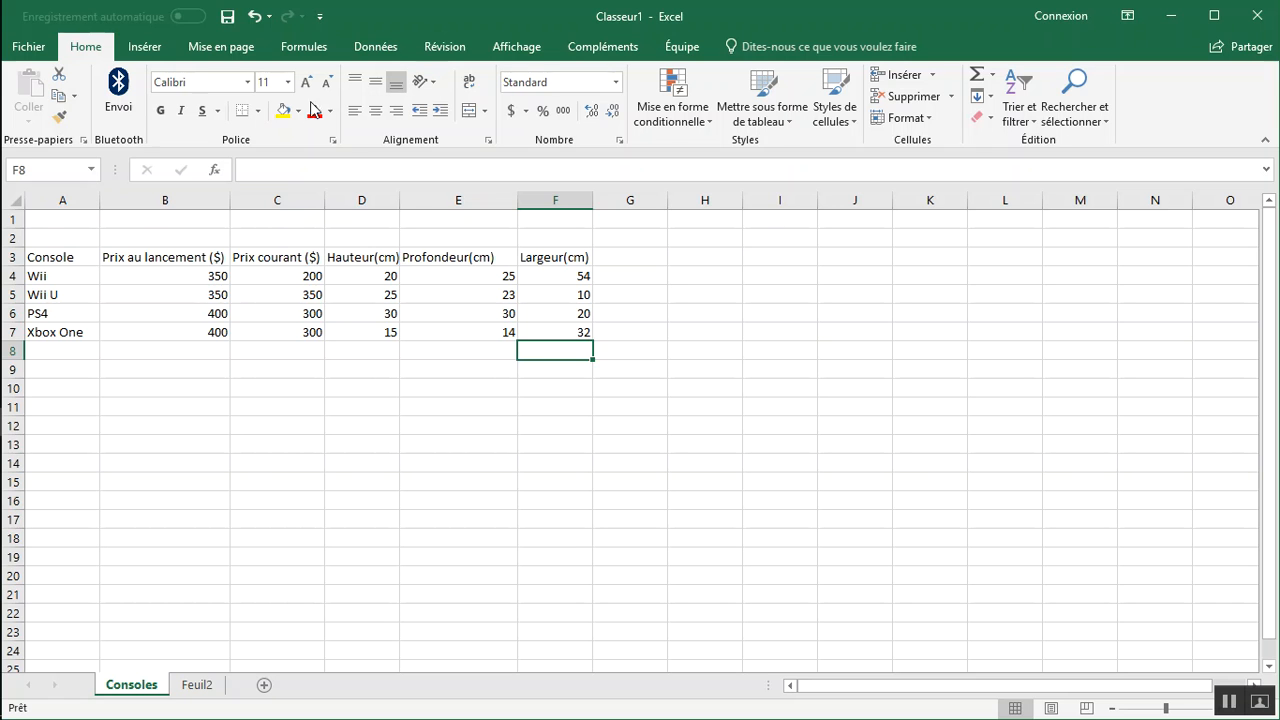
# Enter the table title "Consoles huitièmes générations" in A2 above the headers.
pyautogui.click(76, 238)
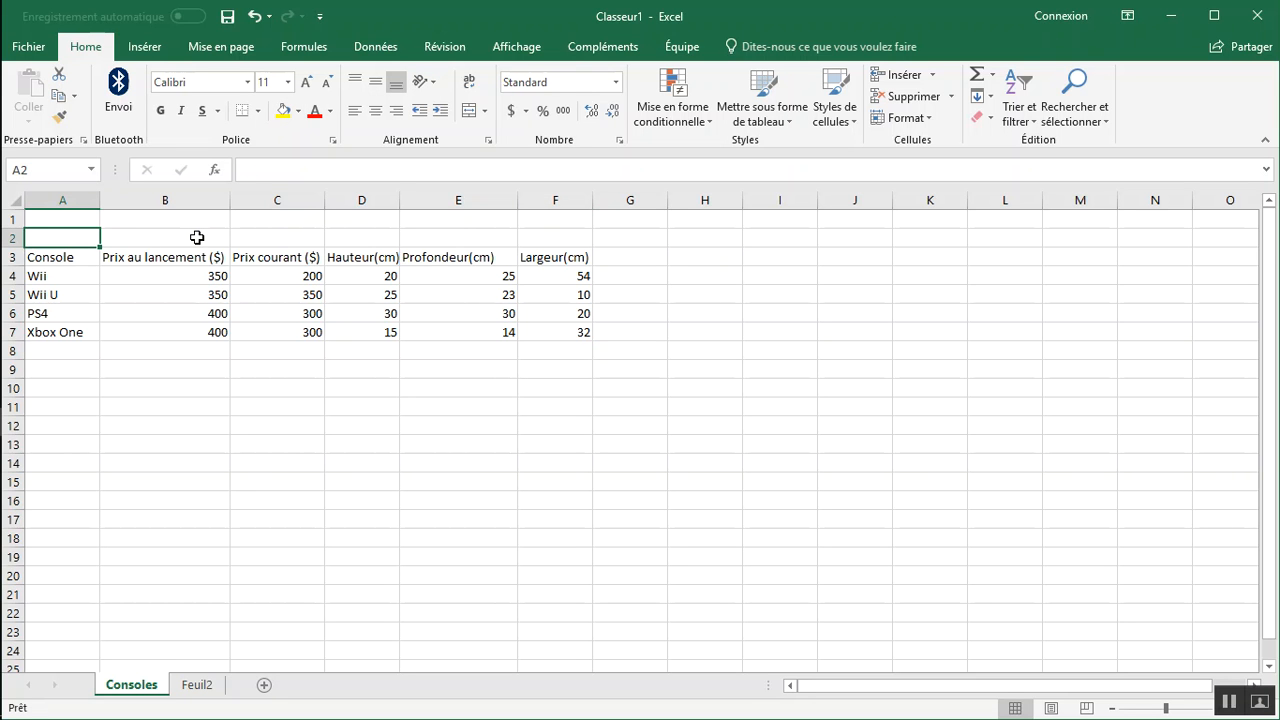
pyautogui.write('Consoles huitièeme')
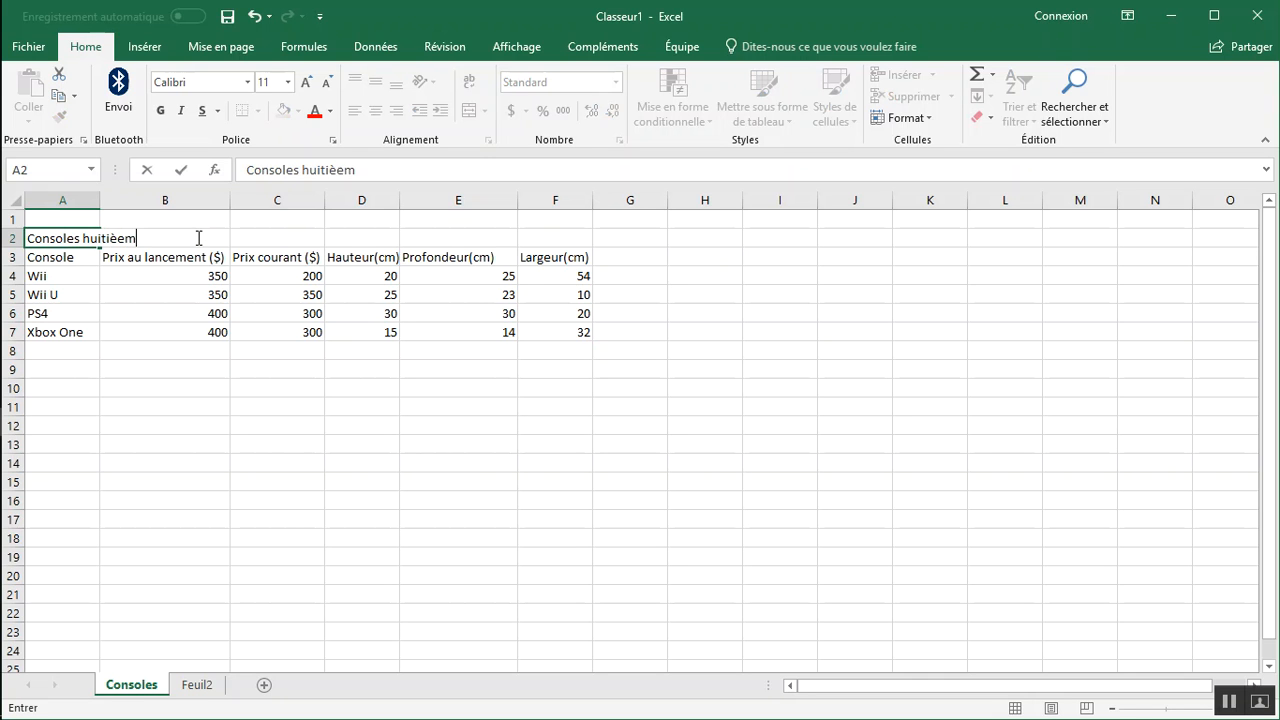
pyautogui.press('BackSpace')
pyautogui.press('BackSpace')
pyautogui.press('BackSpace')
pyautogui.press('BackSpace')
pyautogui.write('èmes générations')
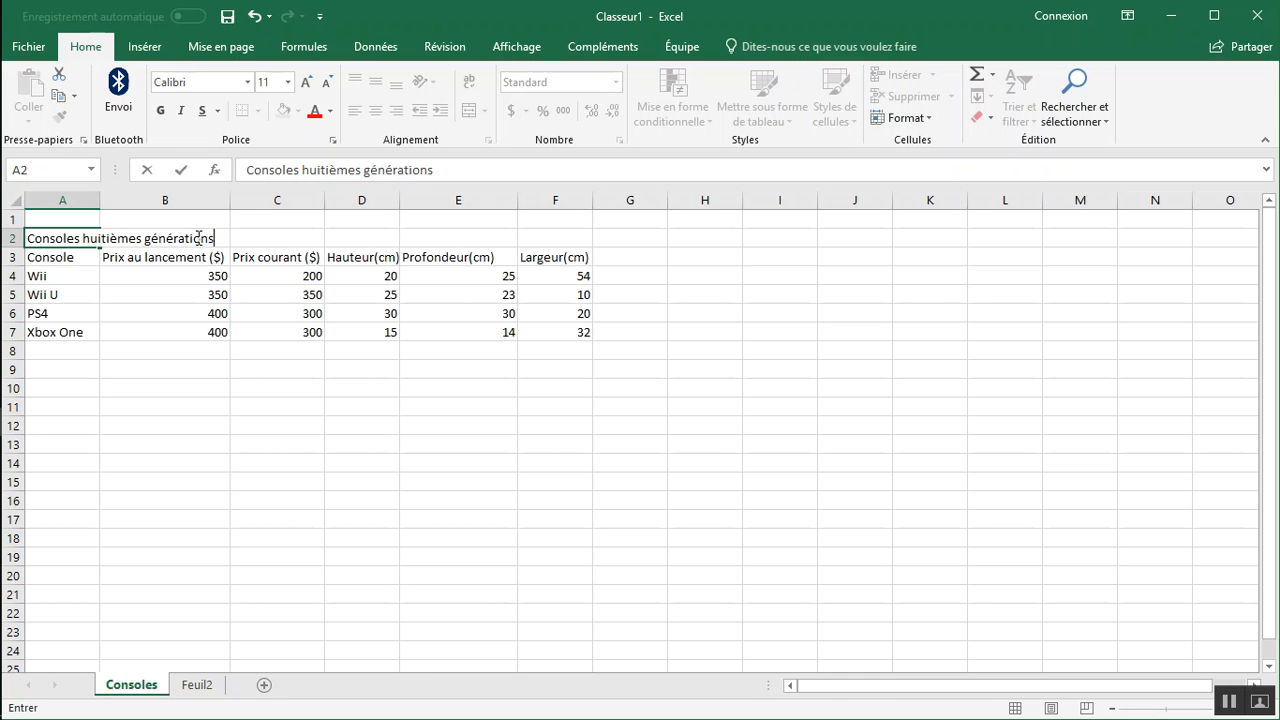
pyautogui.press('Return')
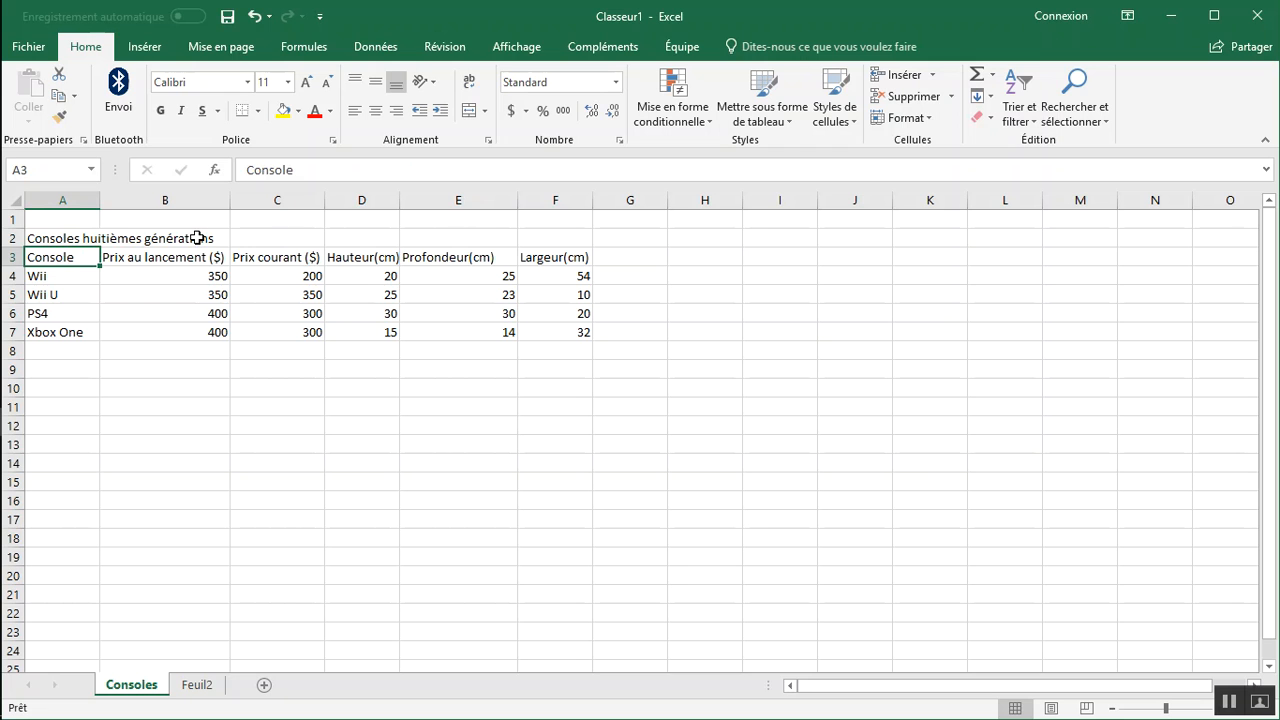
# Merge and center the title across A2:F2.
pyautogui.click(65, 235)
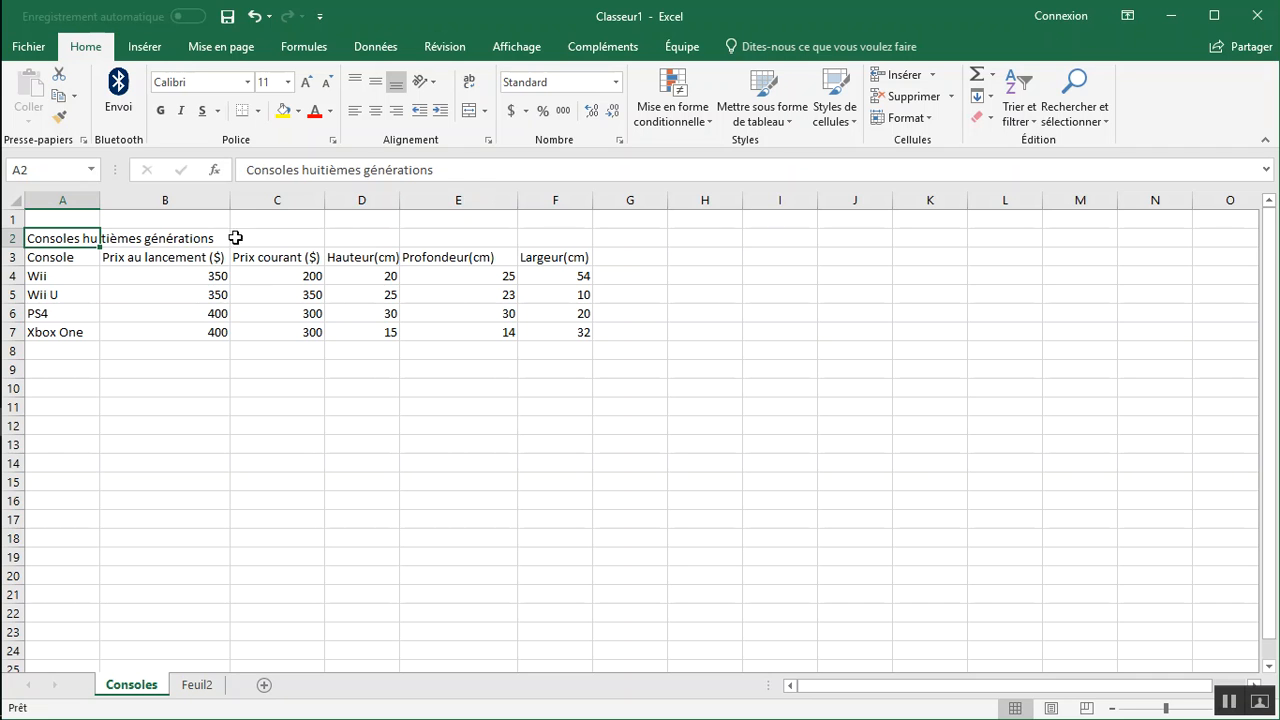
pyautogui.moveTo(65, 237); pyautogui.dragTo(524, 235)
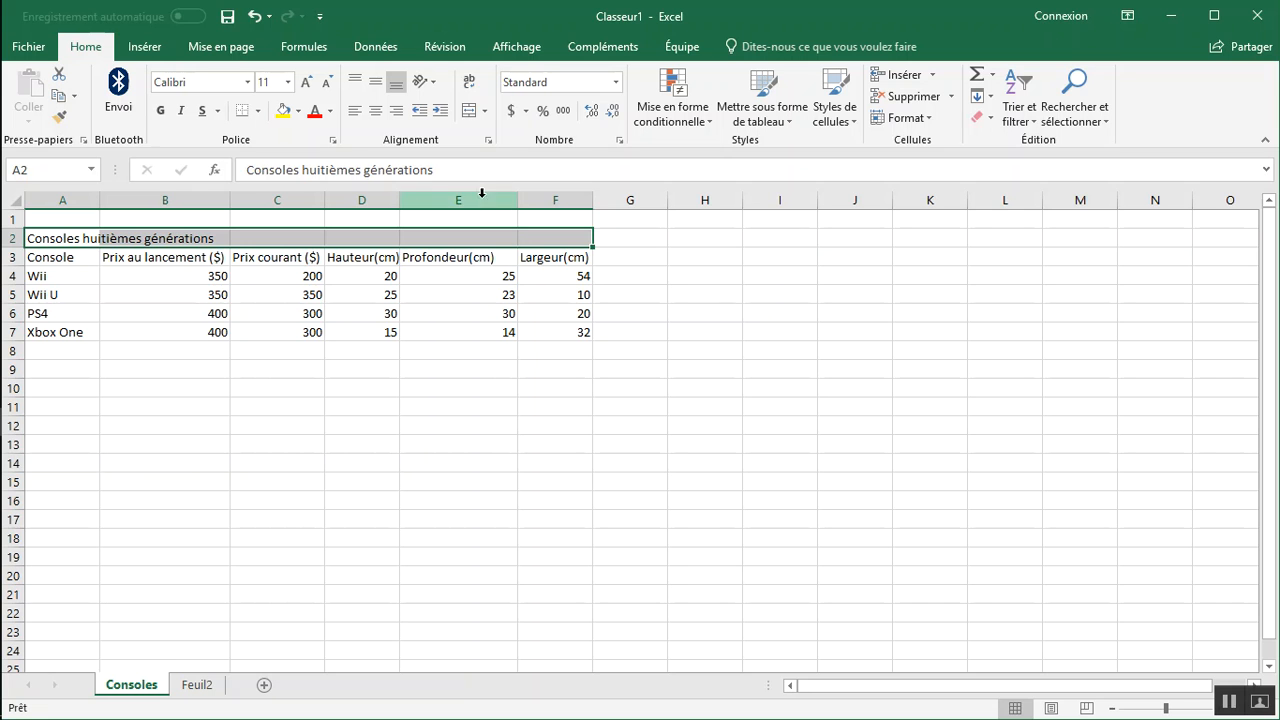
pyautogui.click(486, 112)
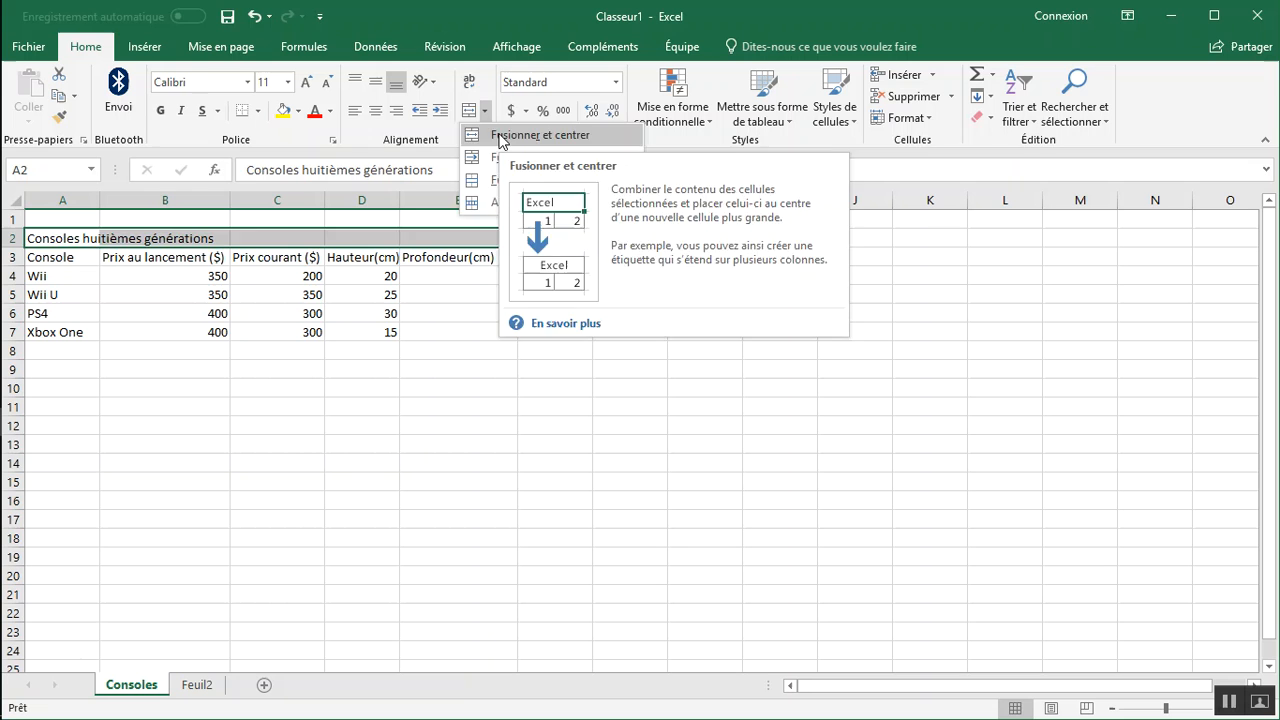
pyautogui.click(502, 141)
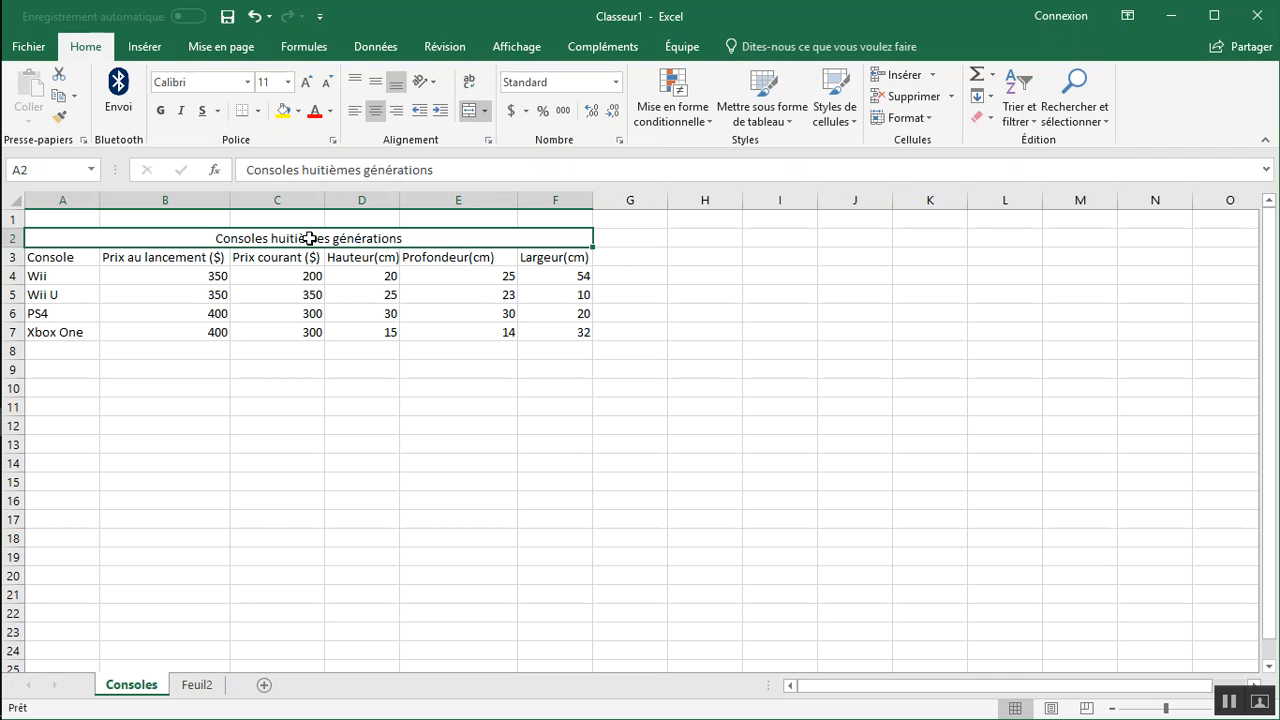
# Fill the merged title cell with a light grey theme color.
pyautogui.click(298, 111)
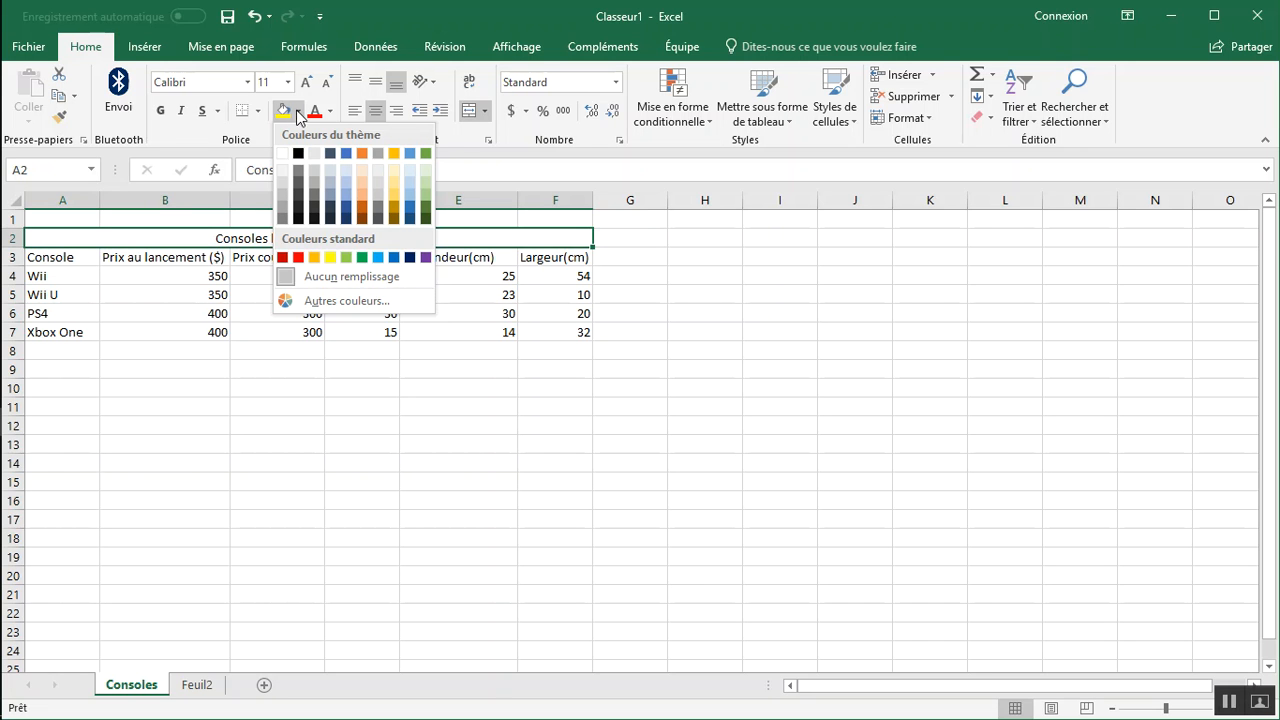
pyautogui.click(281, 178)
pyautogui.click(269, 277)
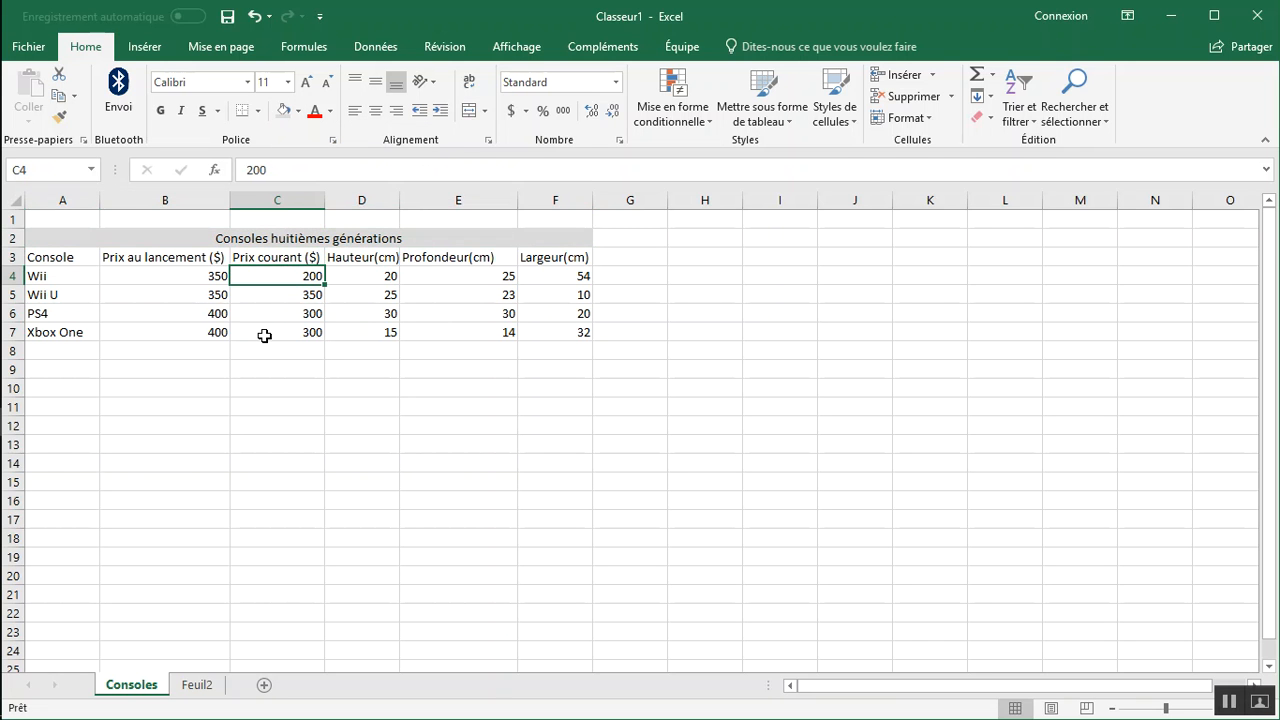
# Turn on filtering for the console table A3:F7, using row 3 as the headers.
pyautogui.click(72, 258)
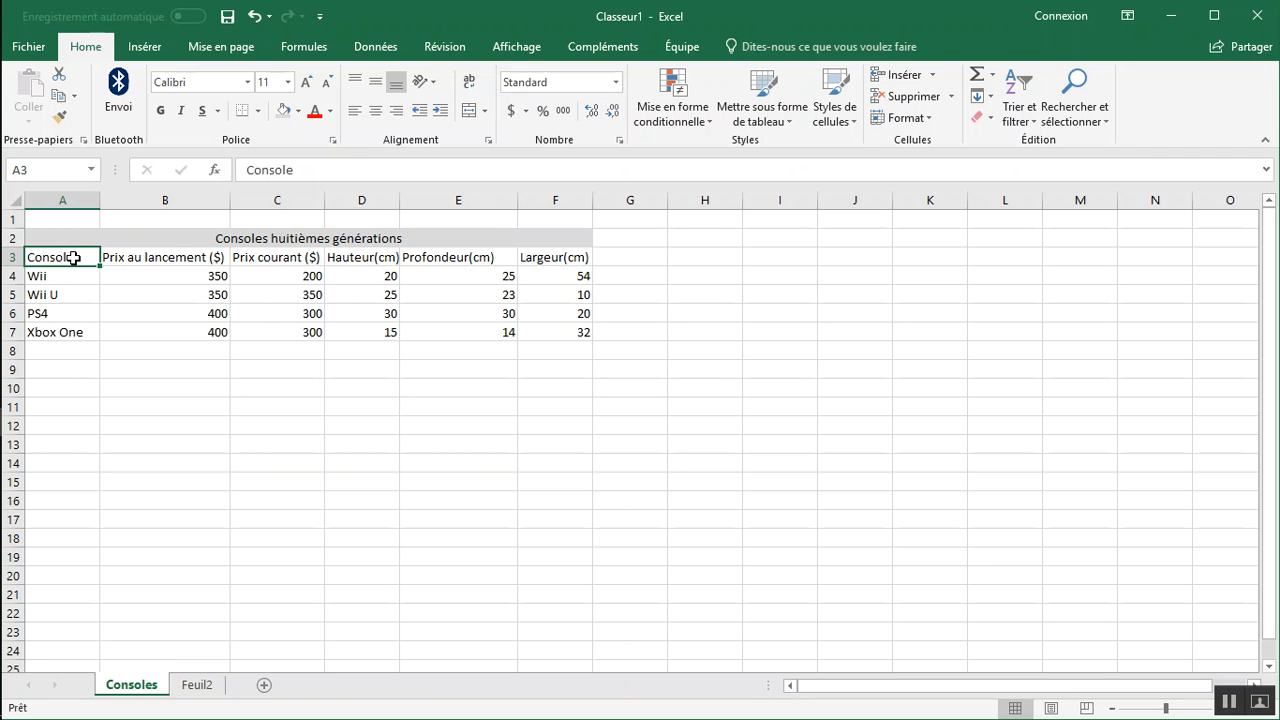
pyautogui.moveTo(75, 258); pyautogui.dragTo(555, 330)
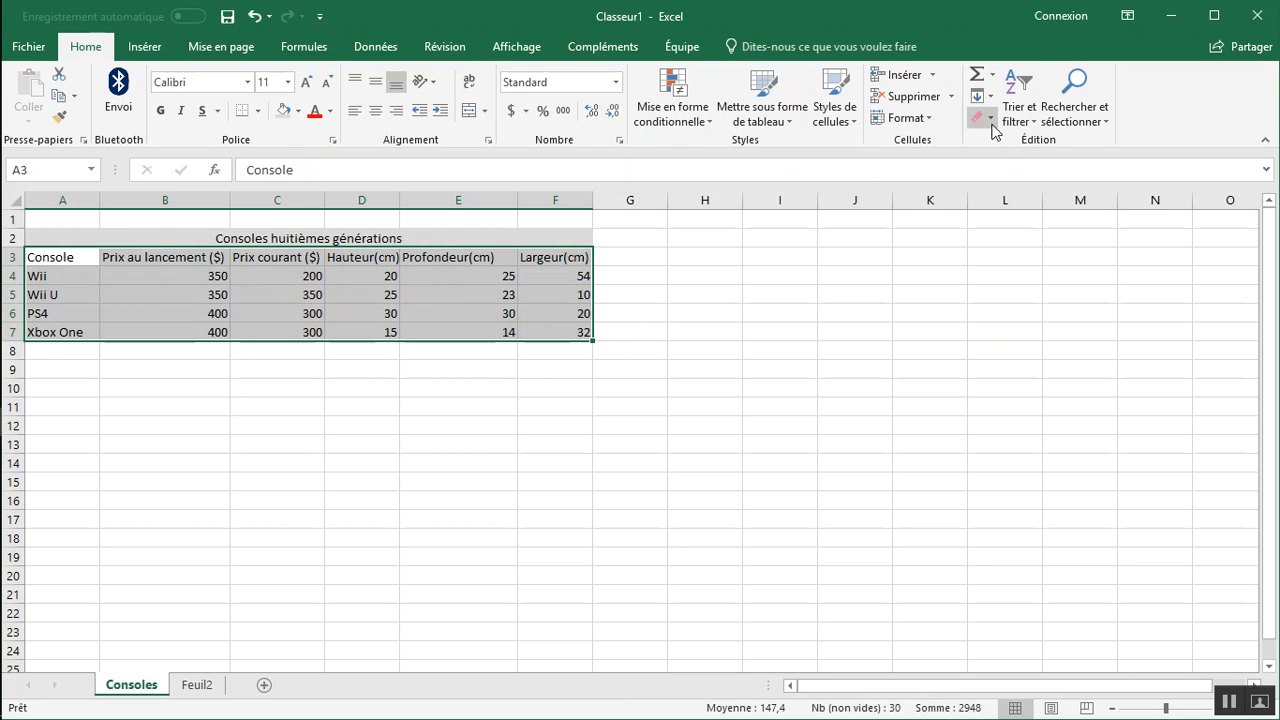
pyautogui.hotkey('ctrl', 'q')
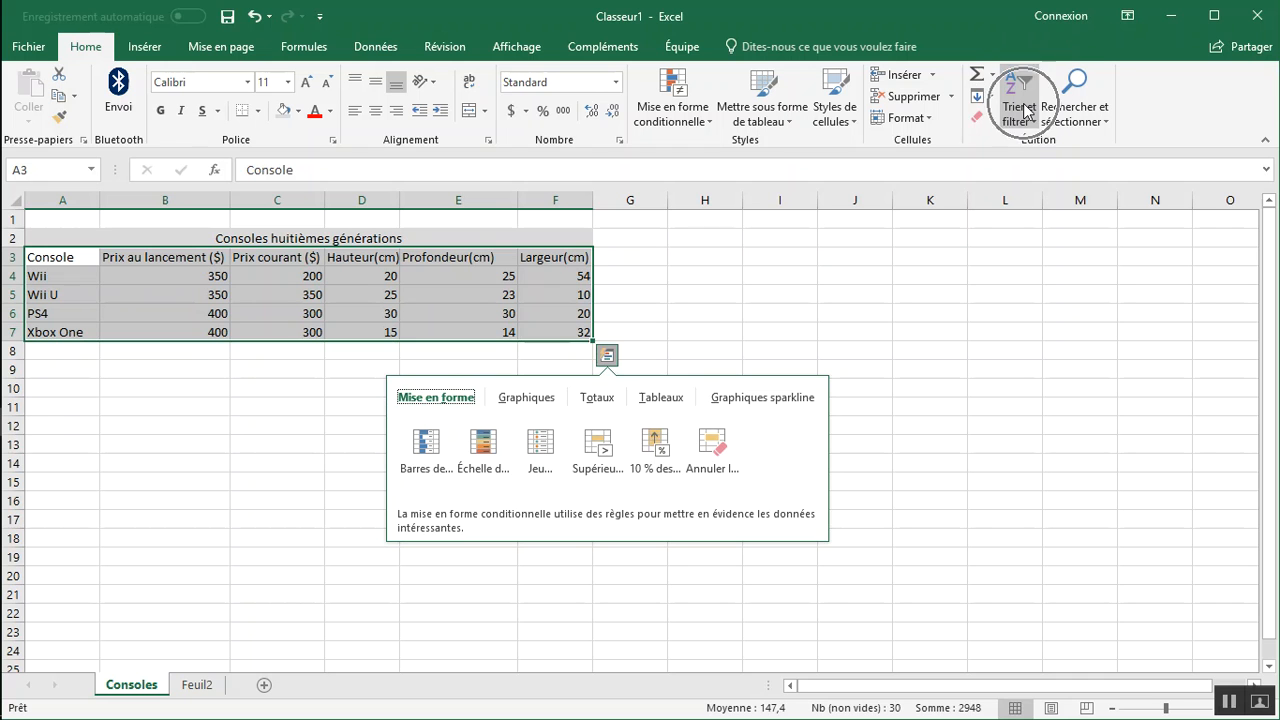
pyautogui.click(1027, 110)
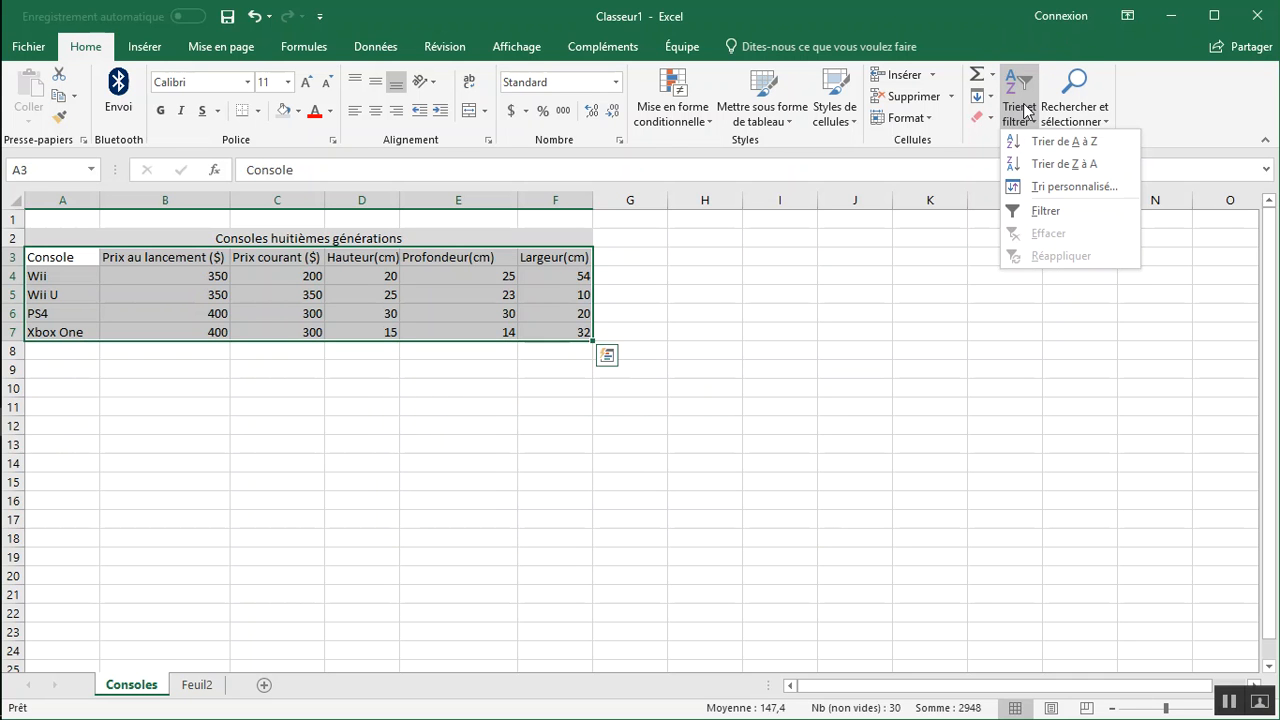
pyautogui.click(1045, 212)
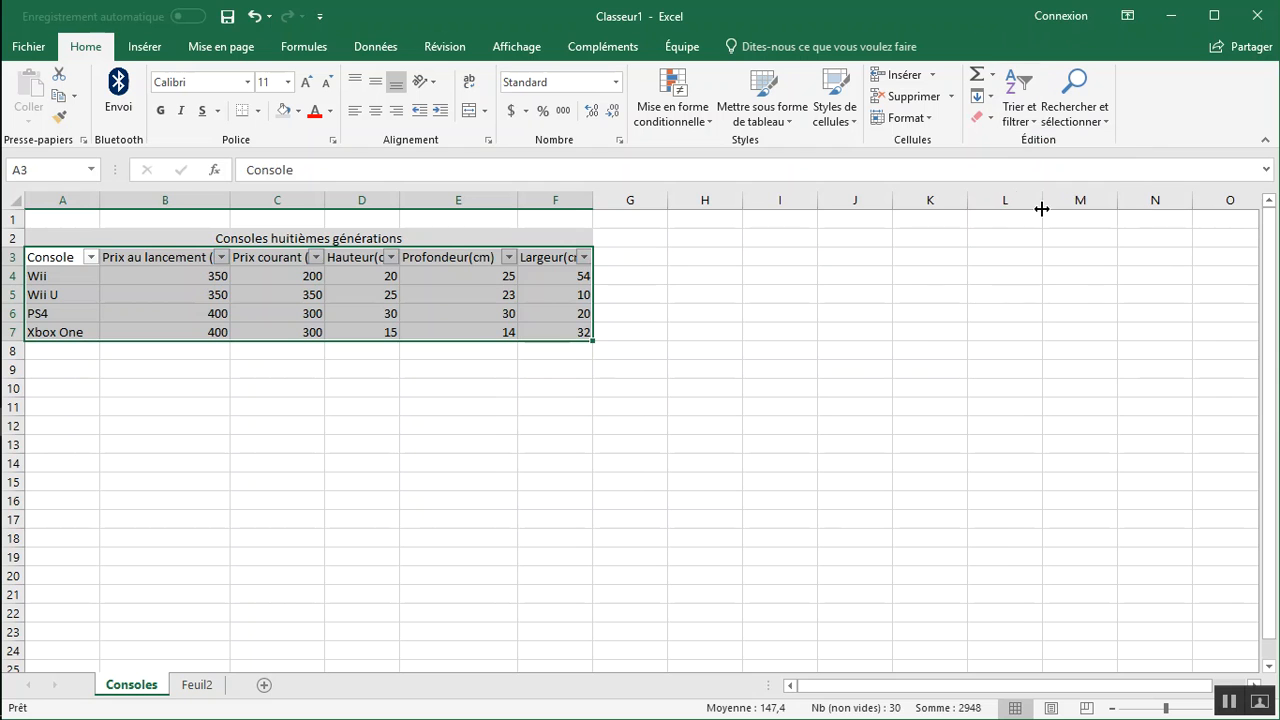
pyautogui.click(214, 394)
# Look through the filter options of the first three columns and sort the table by Console from A to Z.
pyautogui.click(91, 258)
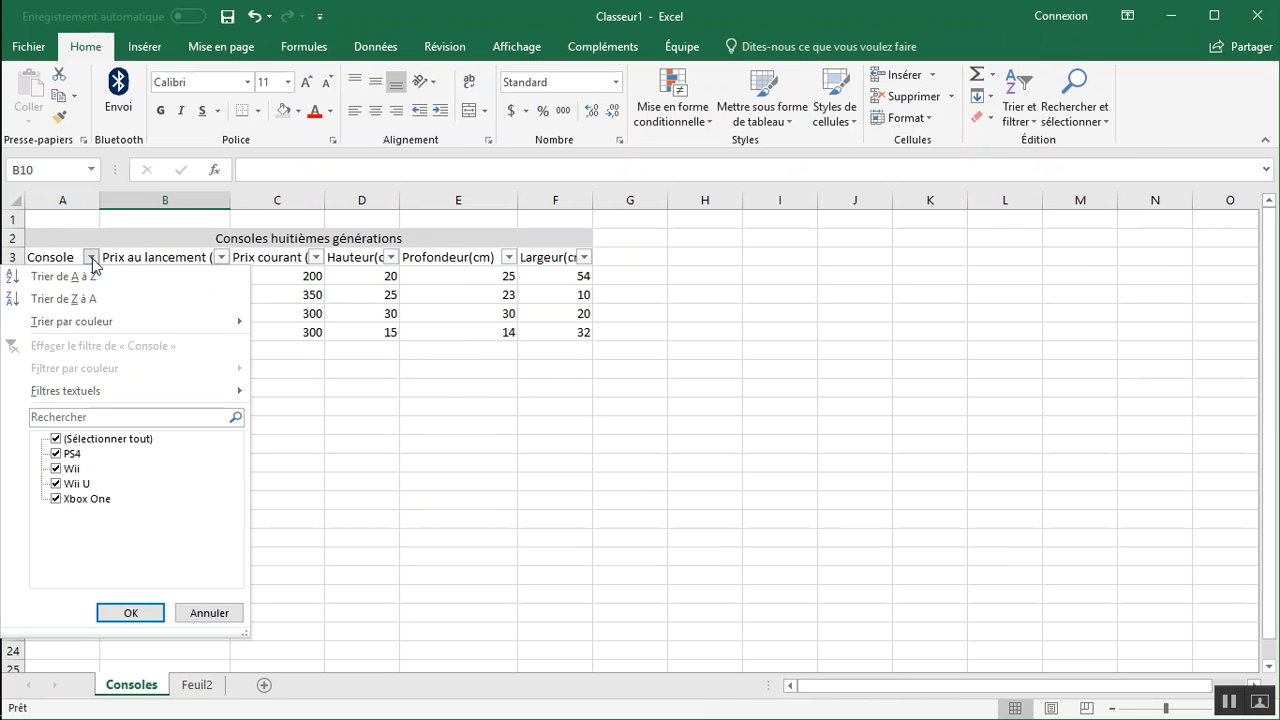
pyautogui.click(91, 258)
pyautogui.click(221, 258)
pyautogui.click(221, 258)
pyautogui.click(316, 258)
pyautogui.click(316, 258)
pyautogui.click(91, 258)
pyautogui.click(93, 280)
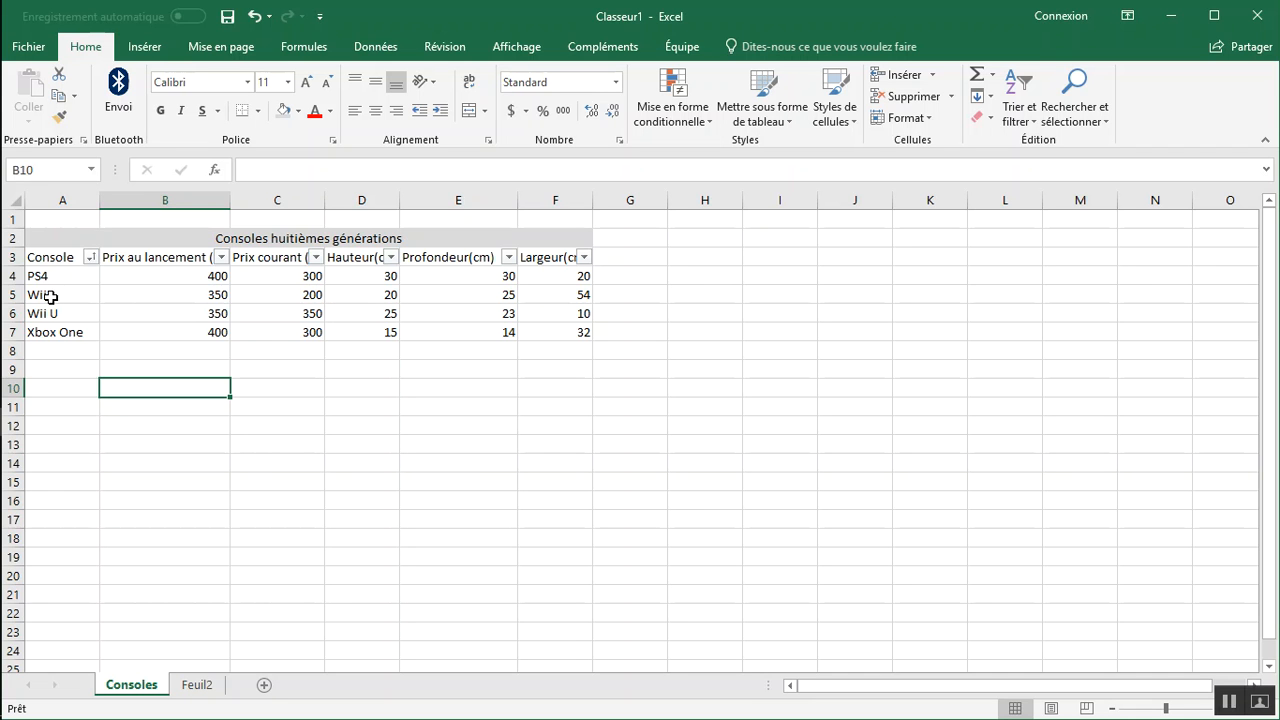
# Filter the Console column to show only Wii and Wii U, excluding PS4 and Xbox One.
pyautogui.click(93, 258)
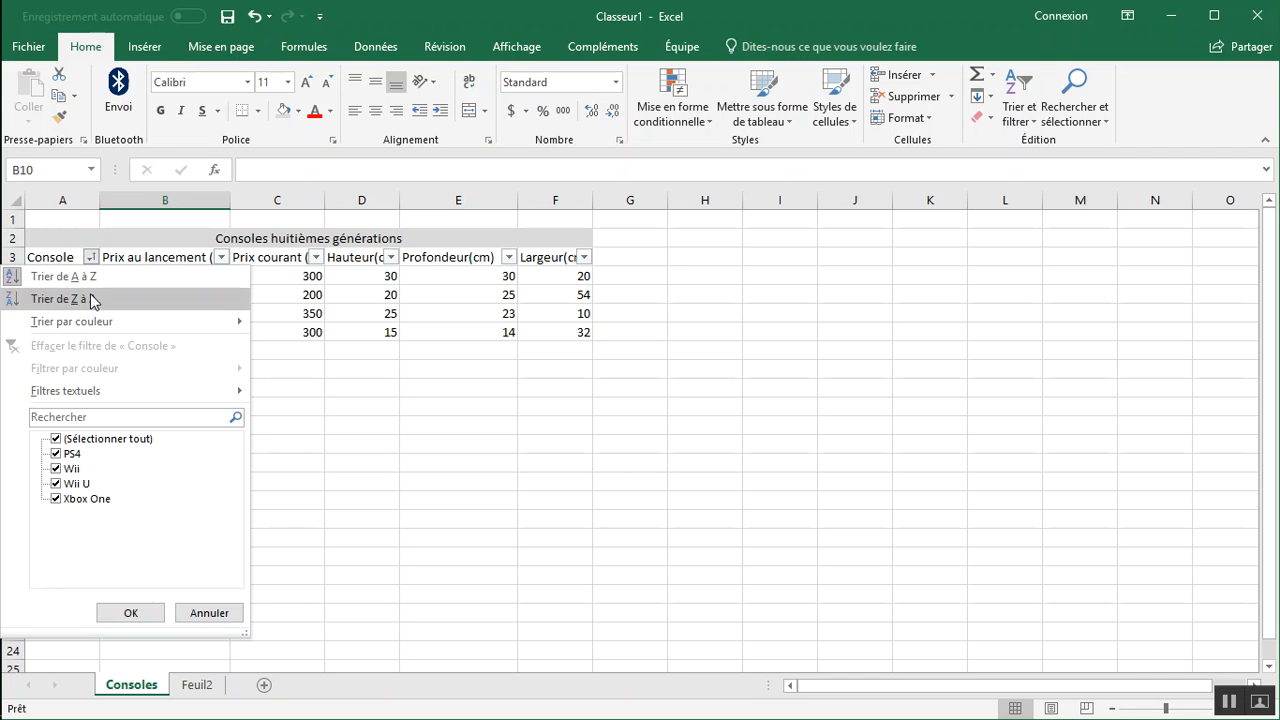
pyautogui.click(55, 455)
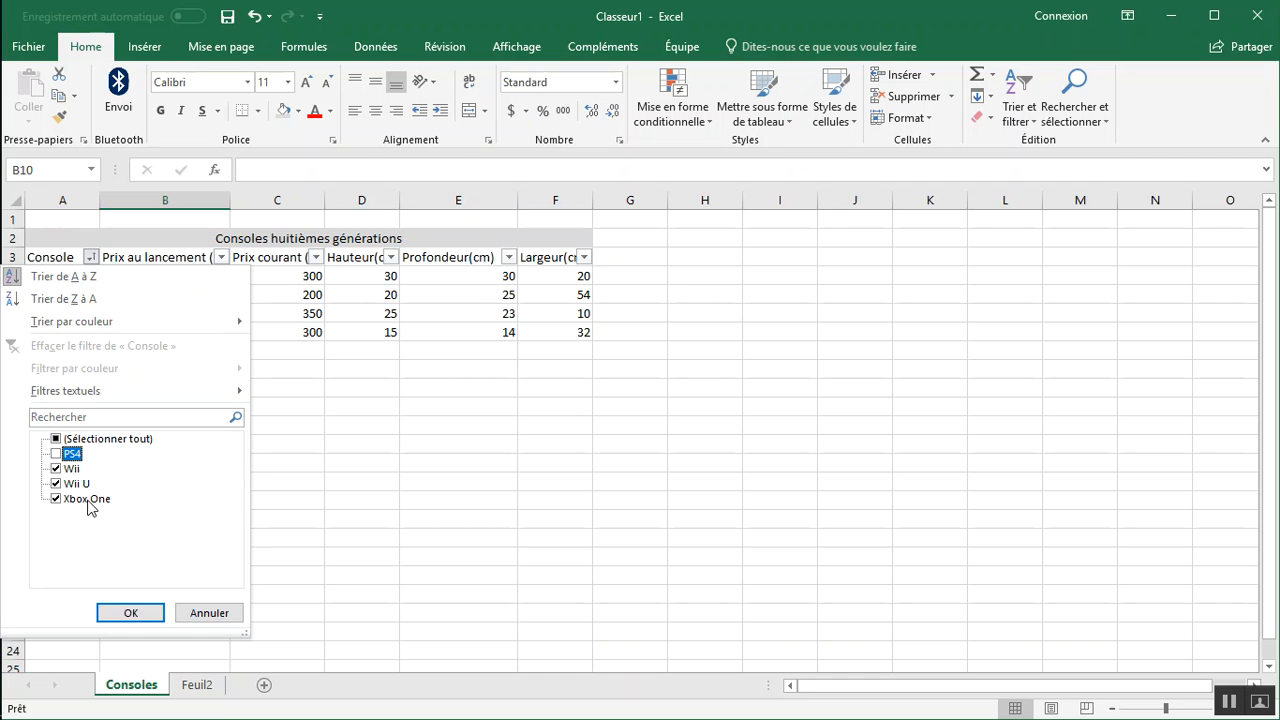
pyautogui.click(57, 500)
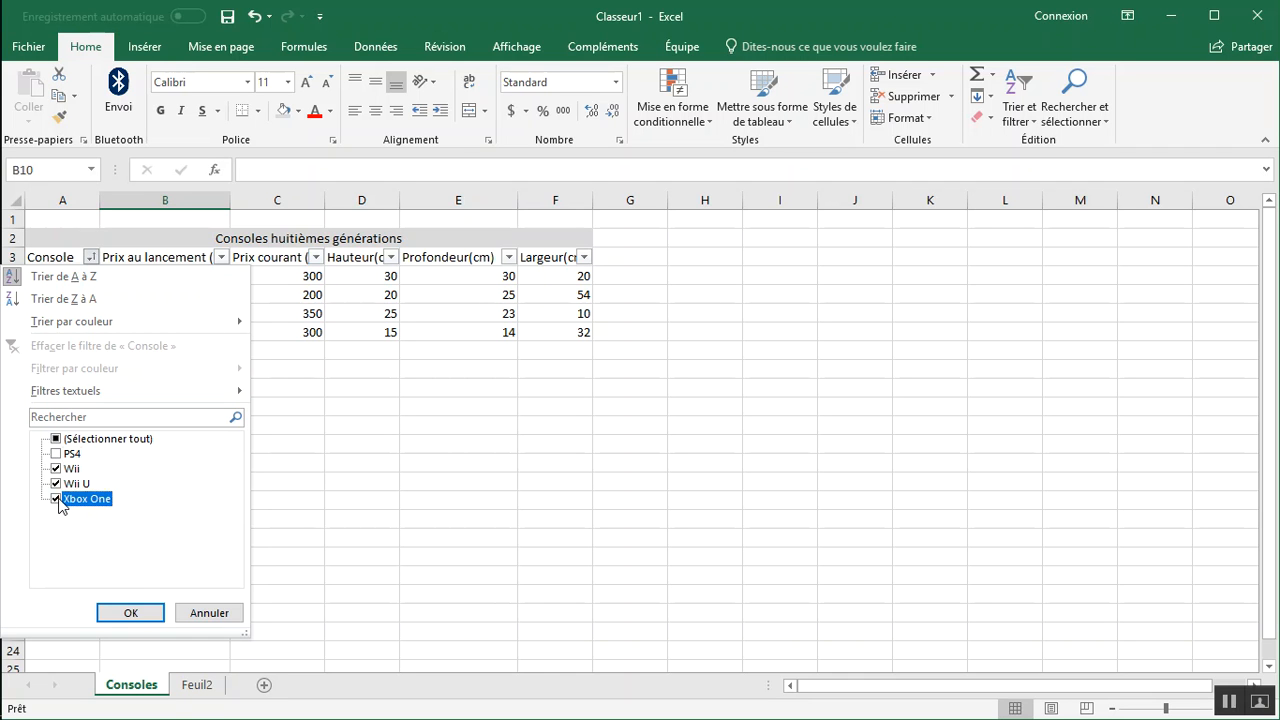
pyautogui.click(131, 613)
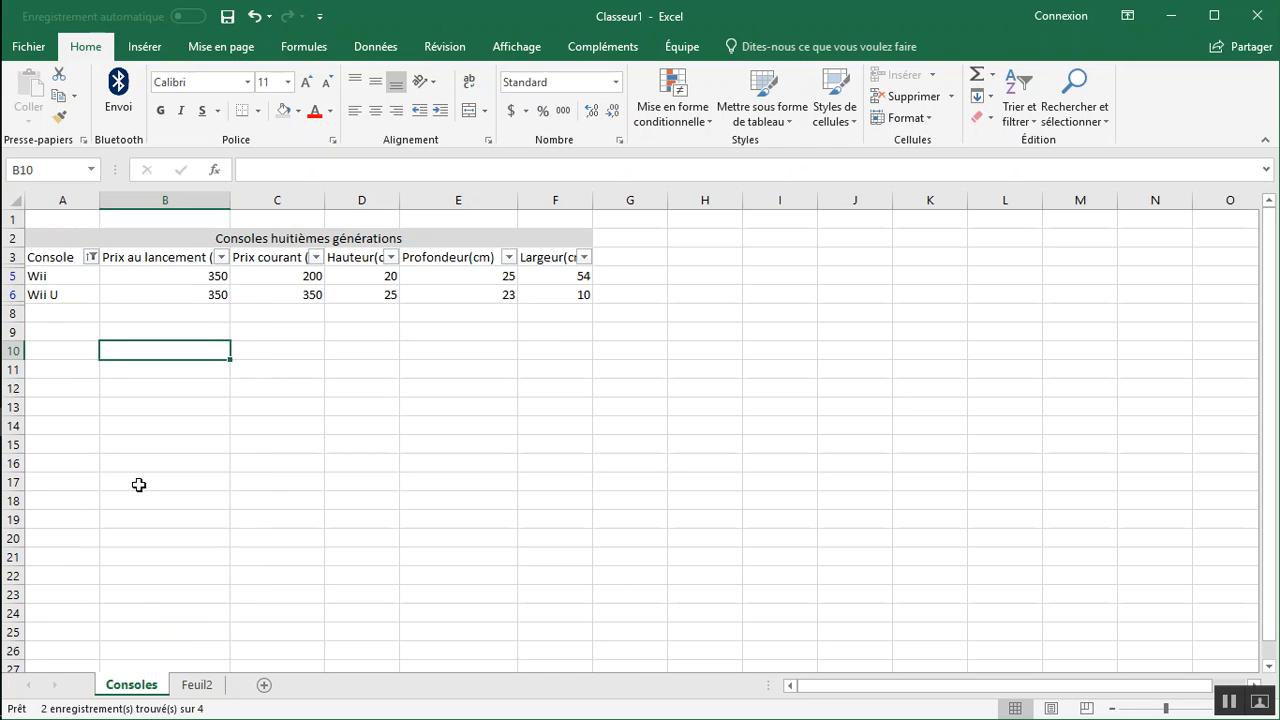
# Reselect all values in the Console column's filter to show every console again.
pyautogui.click(89, 257)
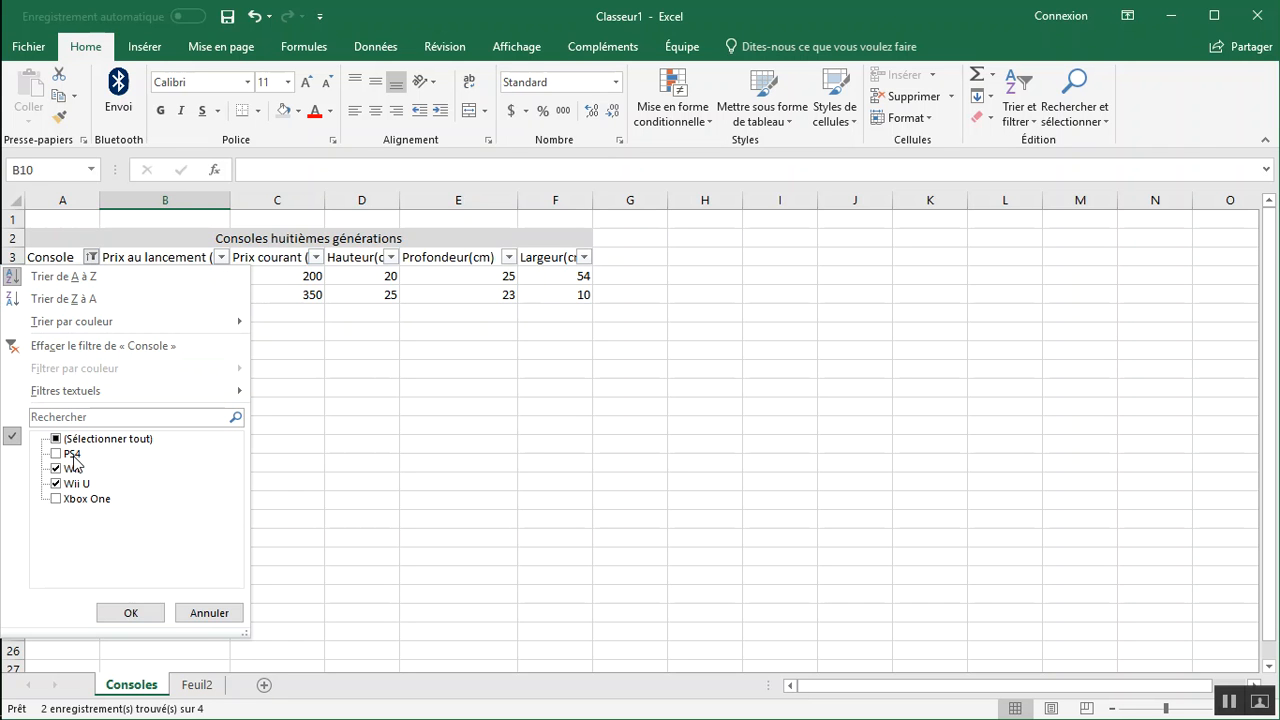
pyautogui.click(56, 440)
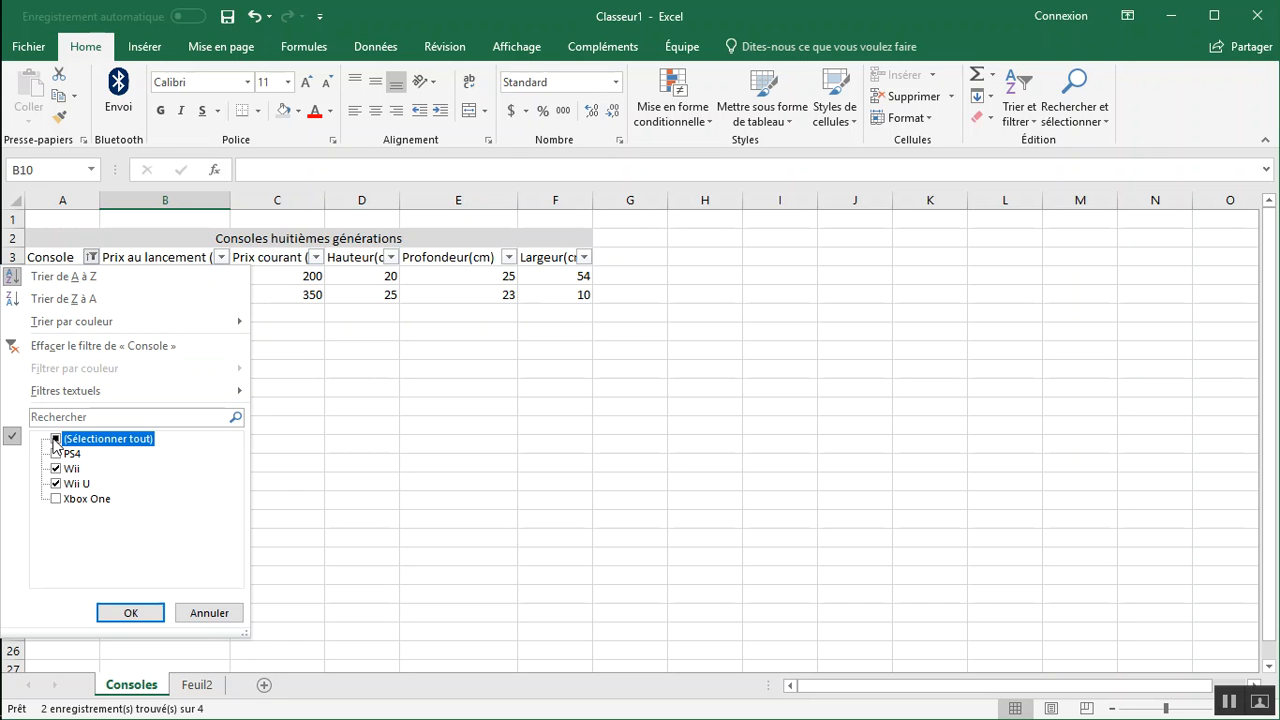
pyautogui.click(131, 613)
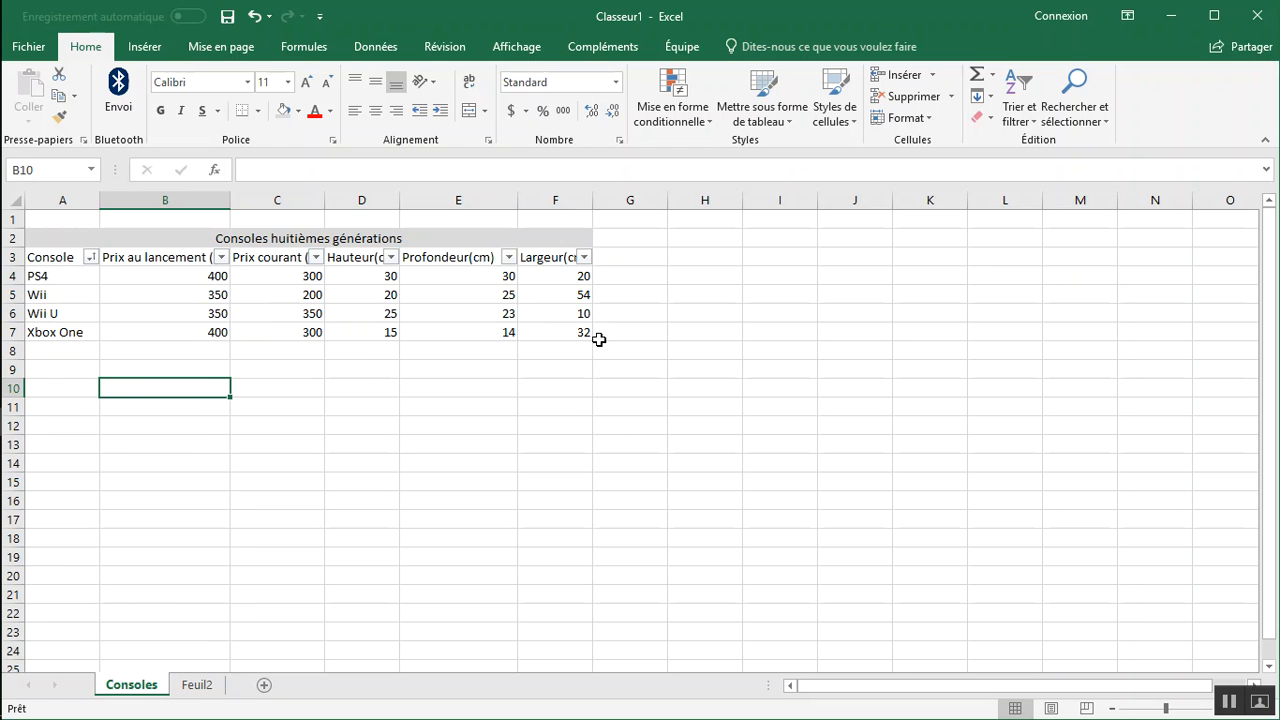
# Apply a number filter to the Hauteur(cm) column that keeps only rows with values greater than 20.
pyautogui.click(391, 257)
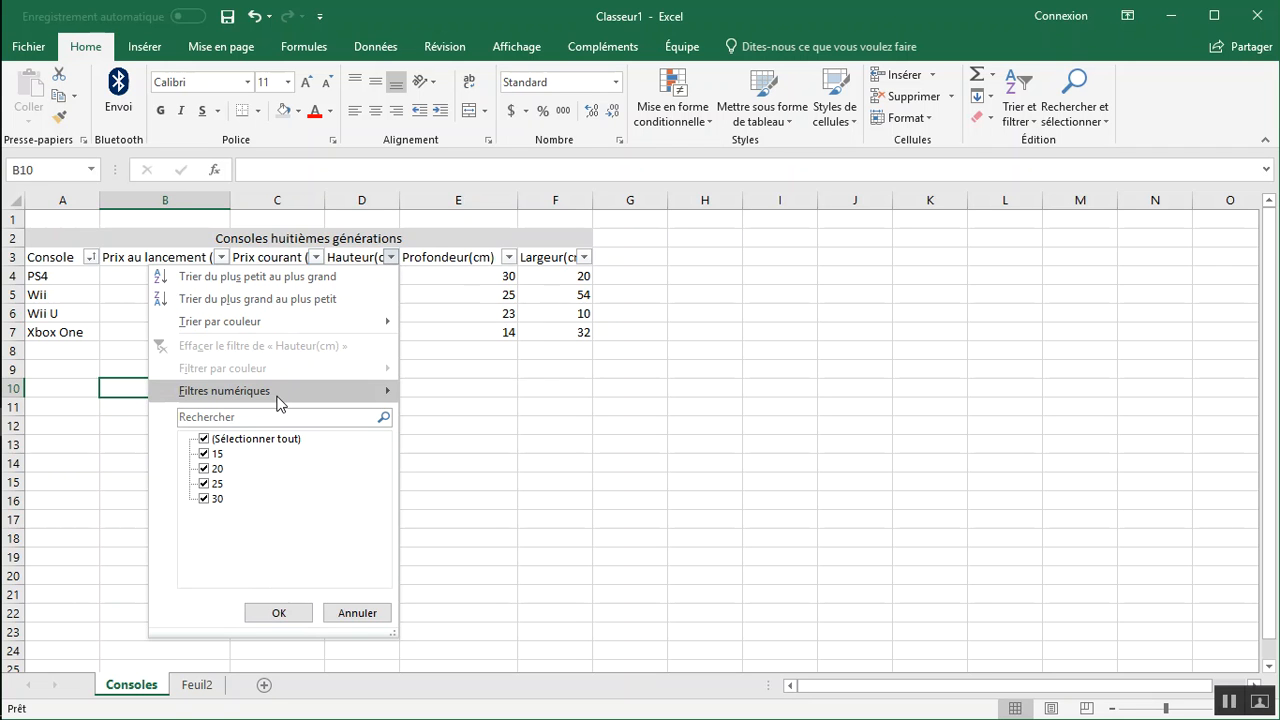
pyautogui.moveTo(280, 393)
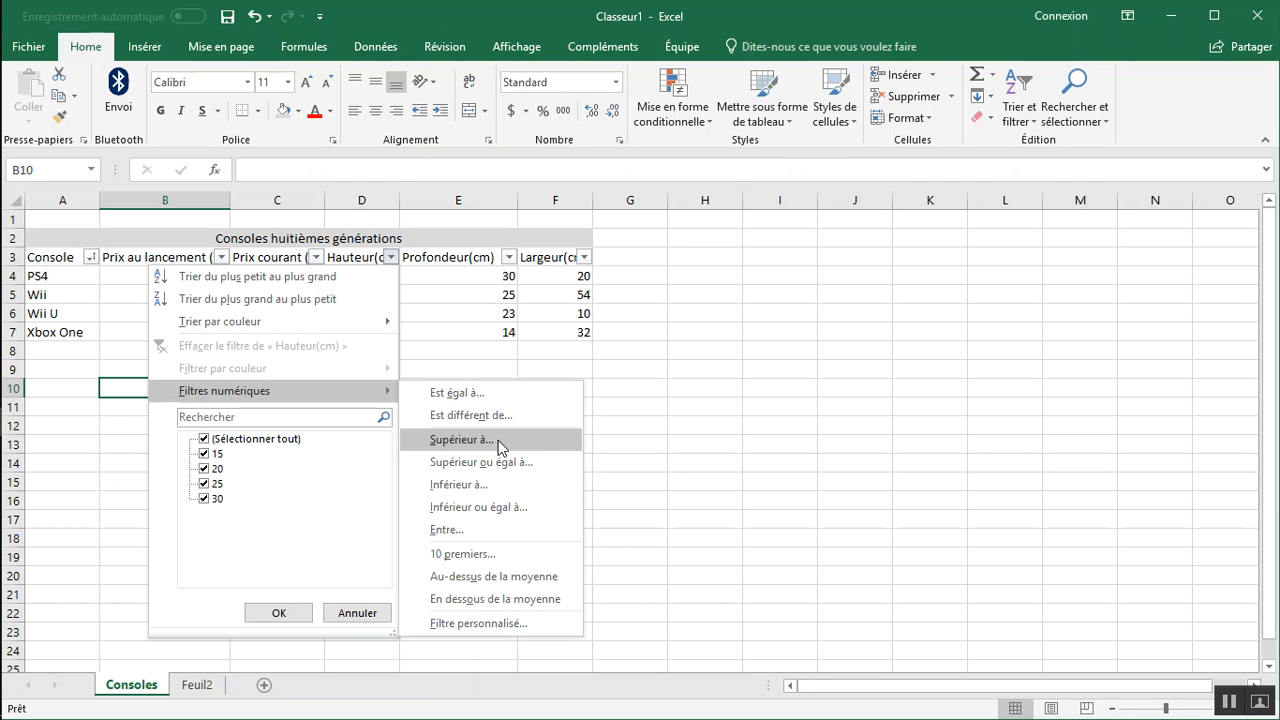
pyautogui.click(462, 440)
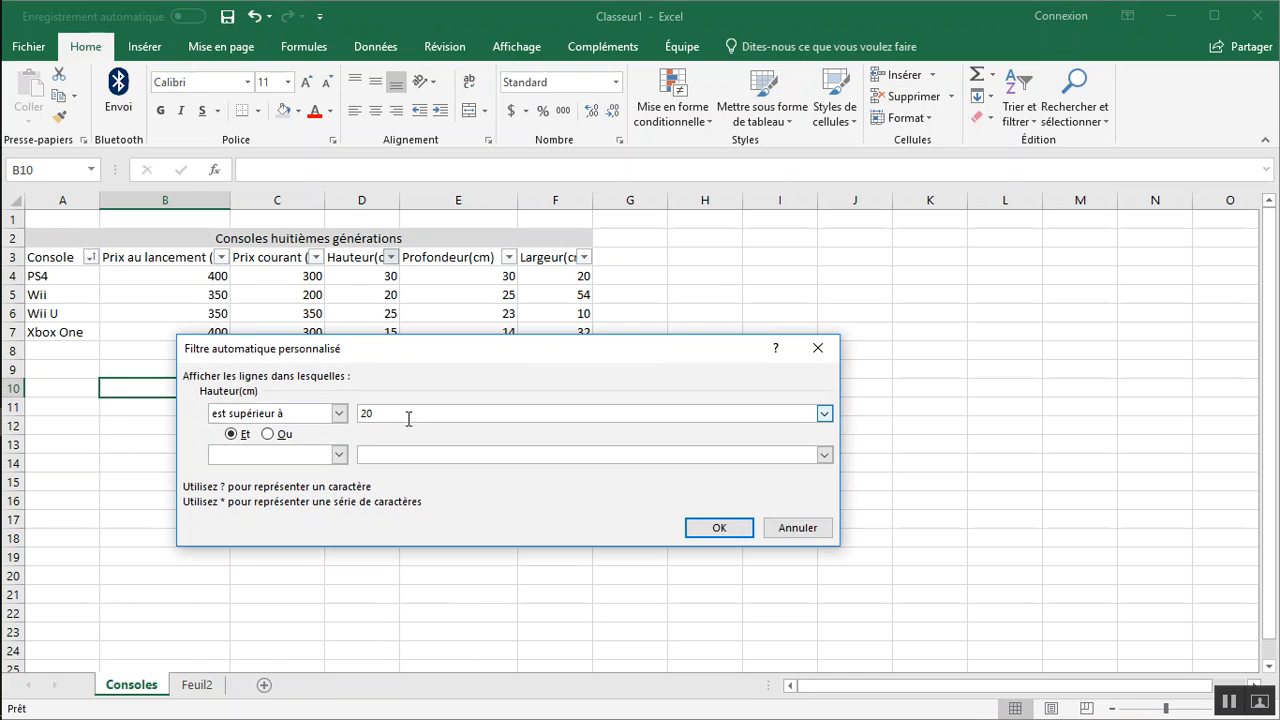
pyautogui.press('Return')
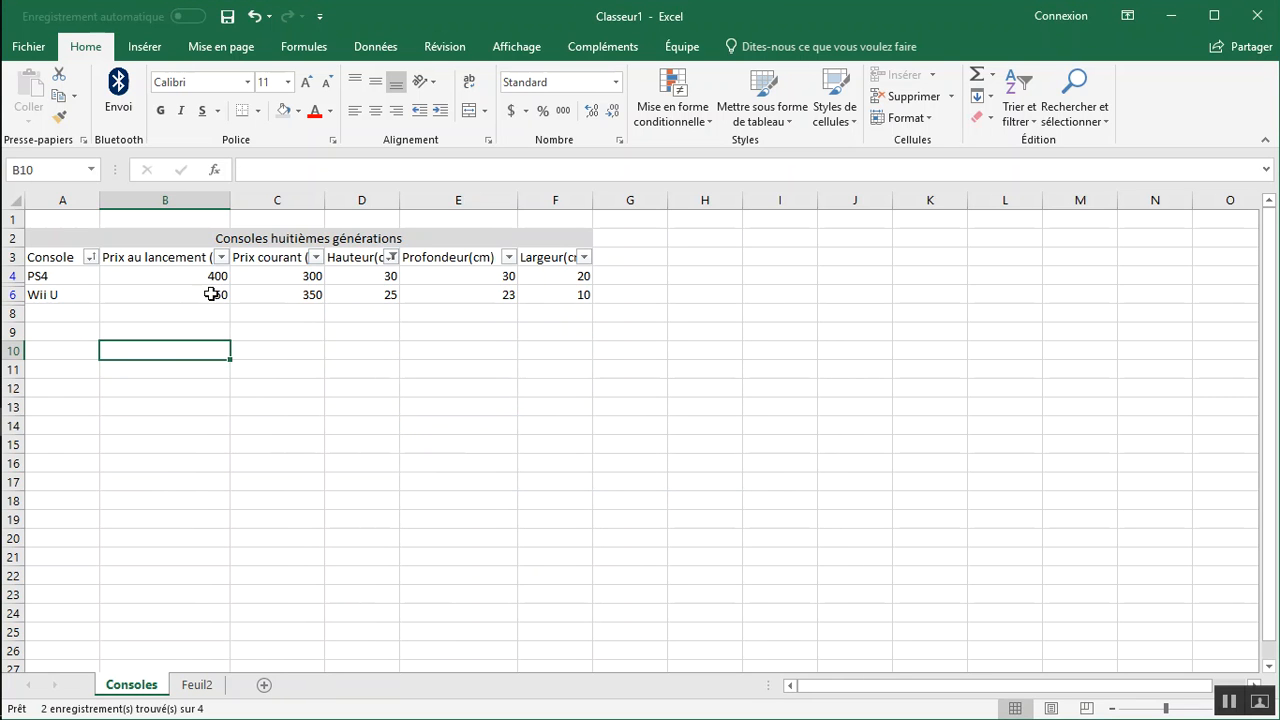
# Reselect all values in the Hauteur(cm) column's filter to show every row.
pyautogui.click(391, 257)
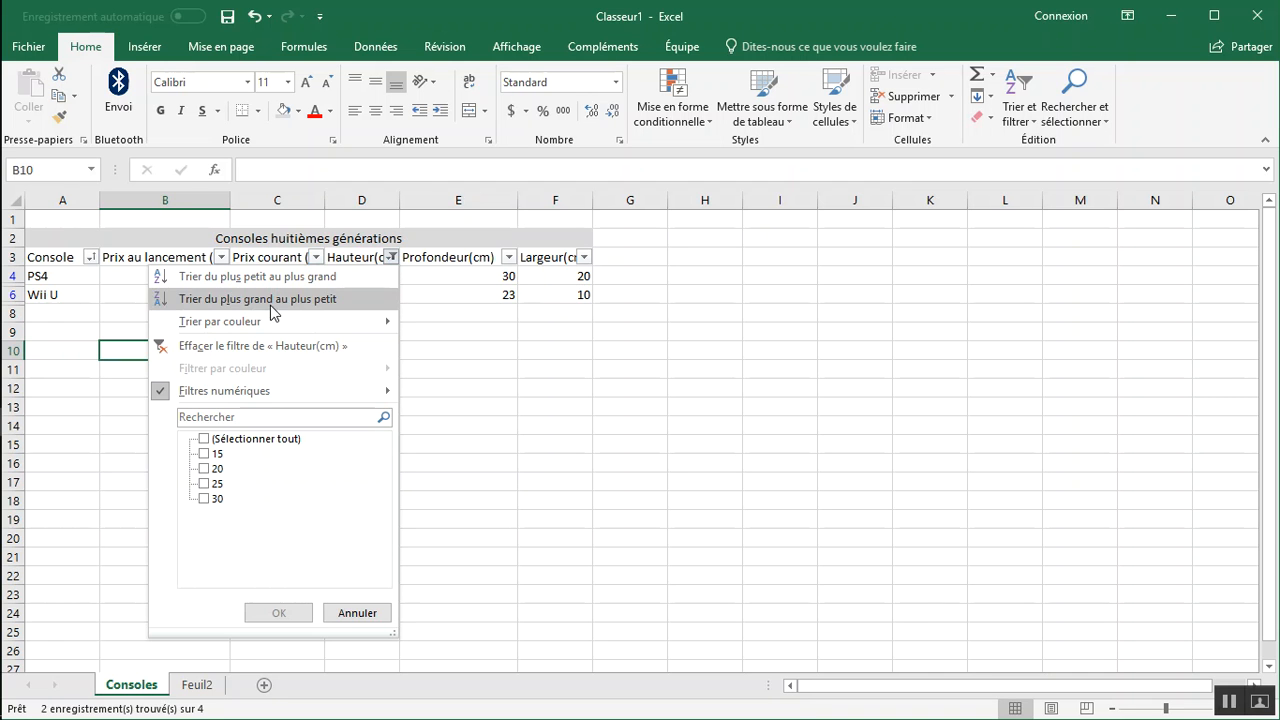
pyautogui.click(258, 438)
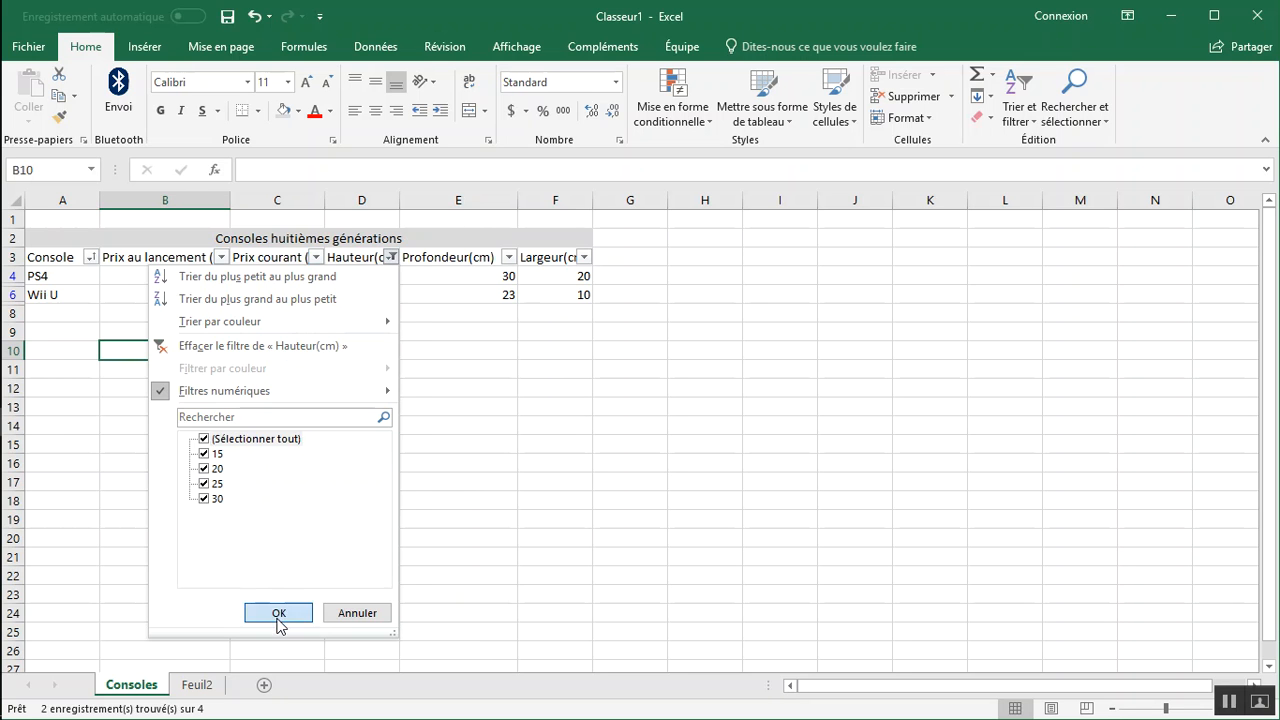
pyautogui.click(279, 612)
pyautogui.click(392, 276)
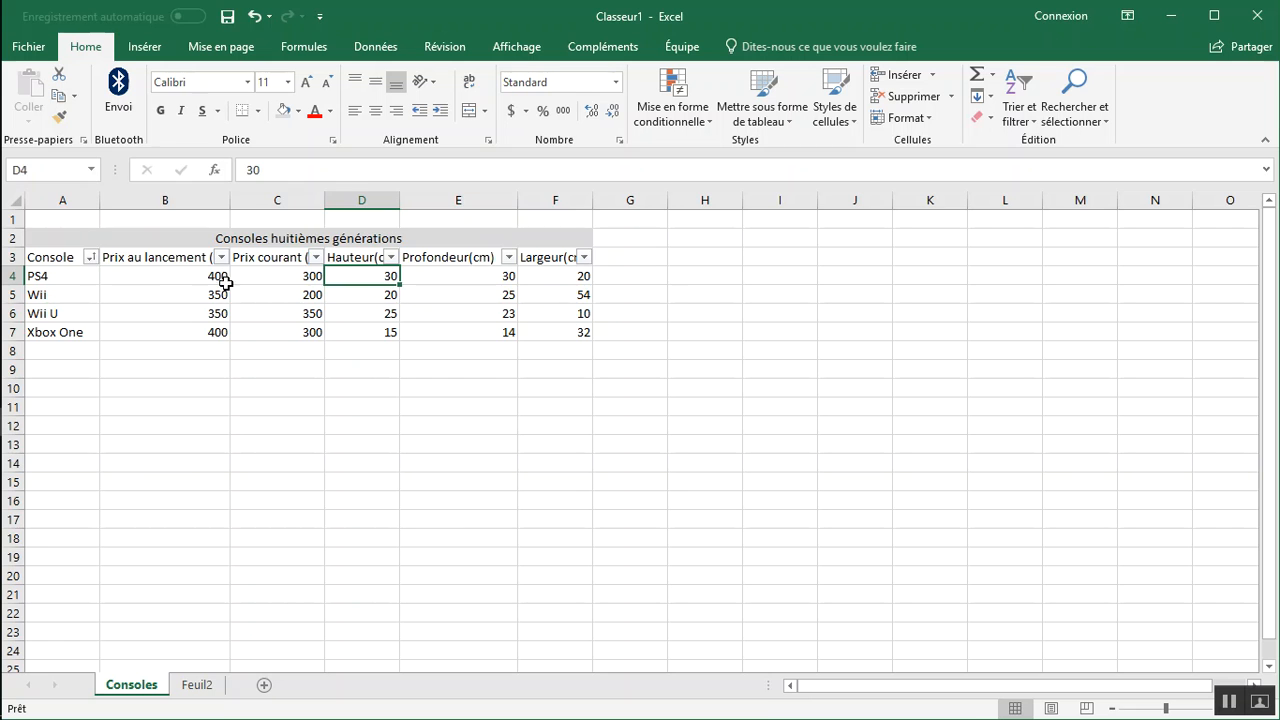
# Apply thick outside borders around the whole table, including its title, in A2:F7.
pyautogui.moveTo(75, 241); pyautogui.dragTo(557, 337)
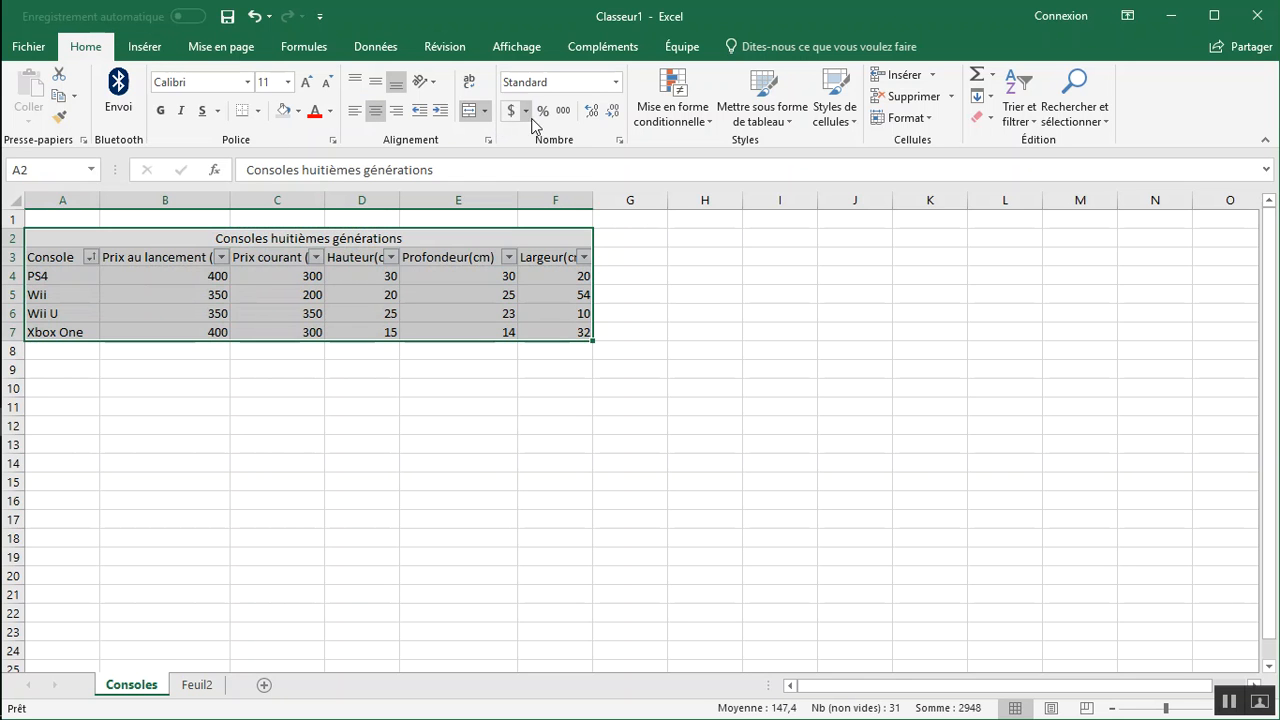
pyautogui.click(1226, 704)
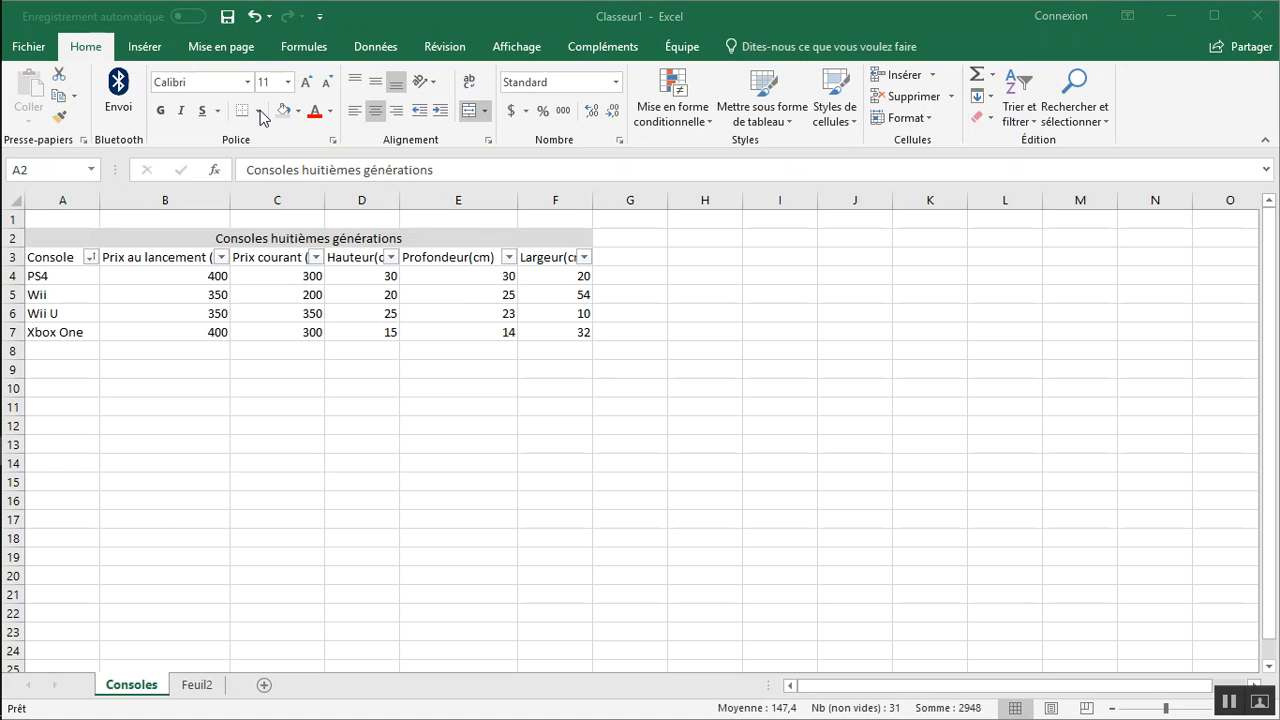
pyautogui.click(68, 244)
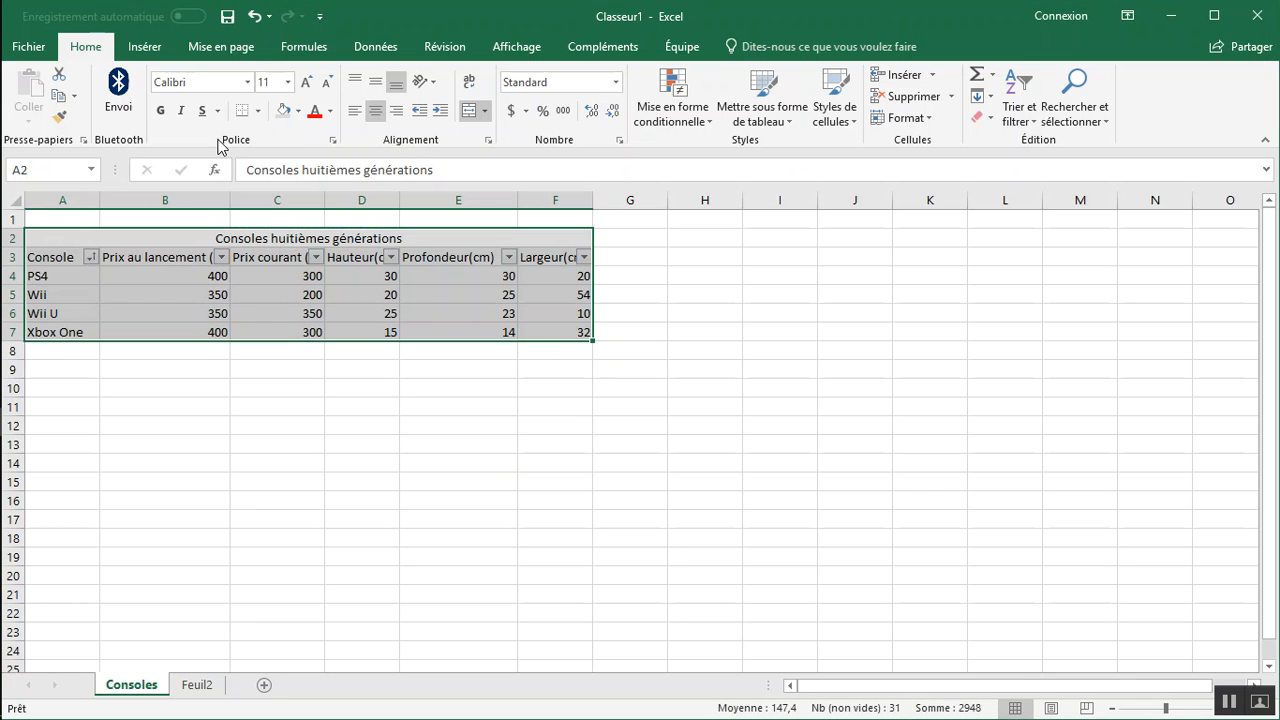
pyautogui.click(262, 110)
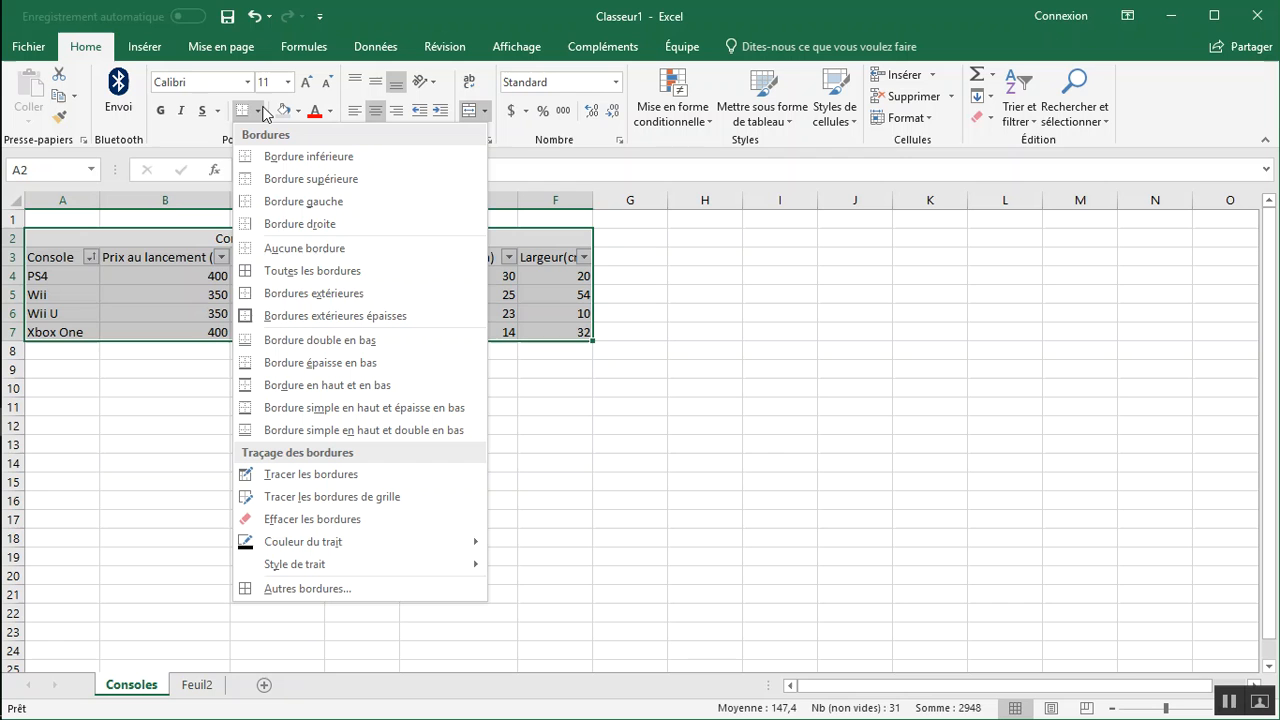
pyautogui.click(297, 315)
pyautogui.click(257, 366)
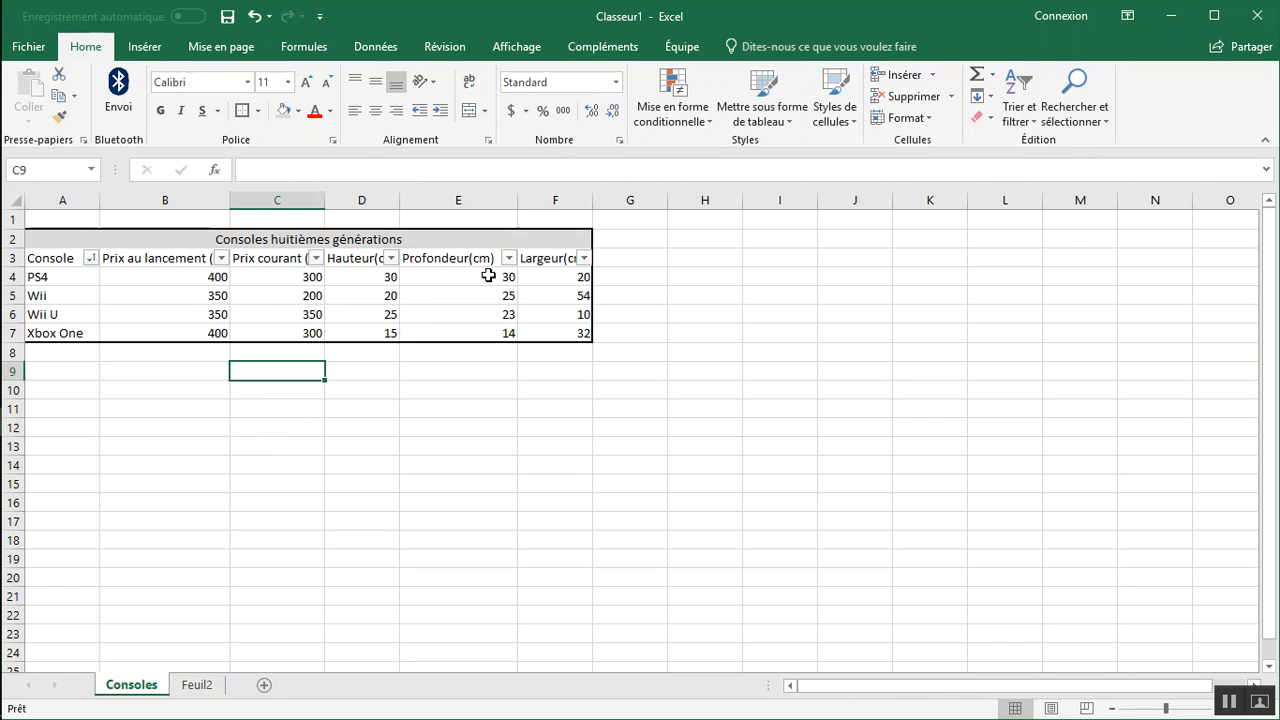